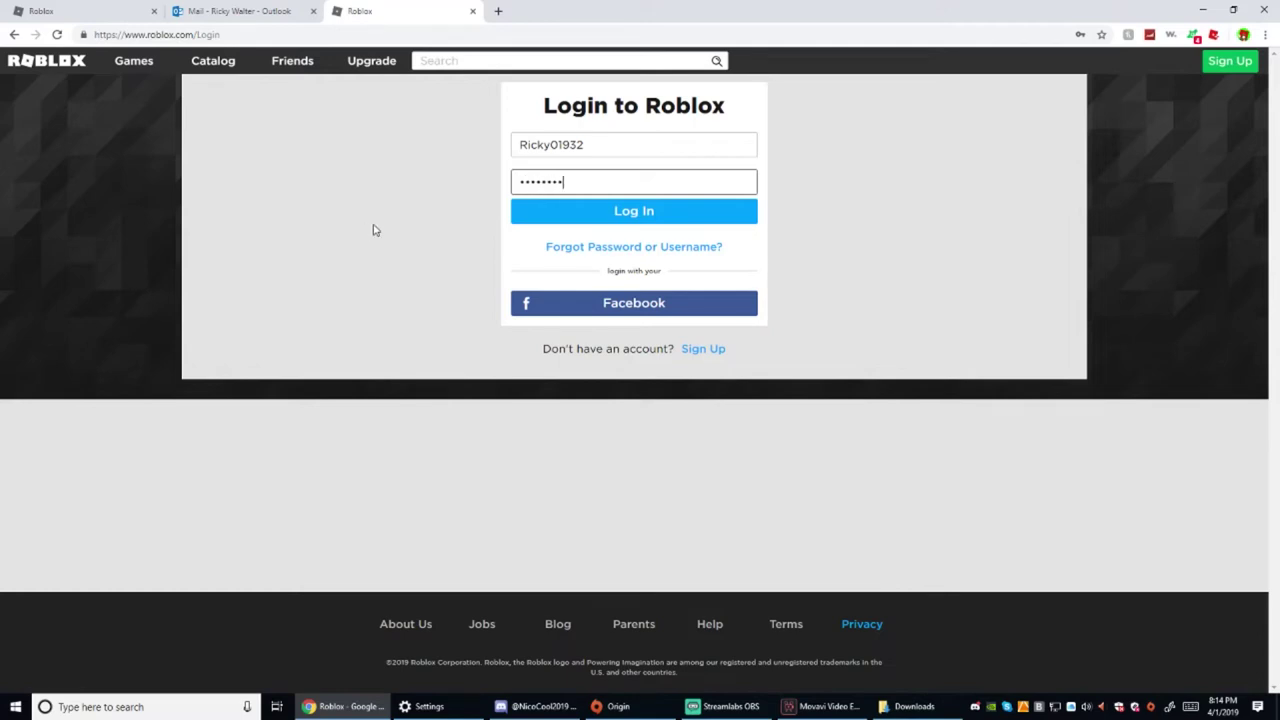
Submit the login and pass verification by rotating the unicorn picture upright
left_click(583, 210)
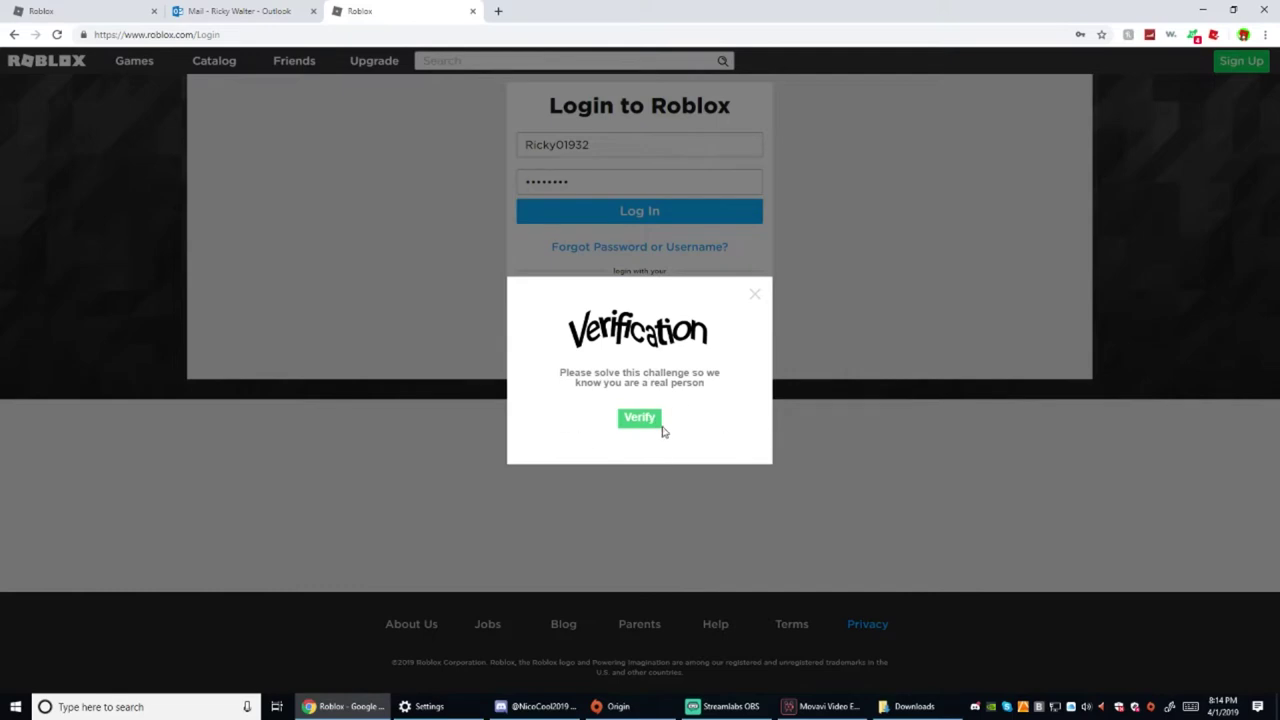
left_click(639, 418)
left_click(714, 386)
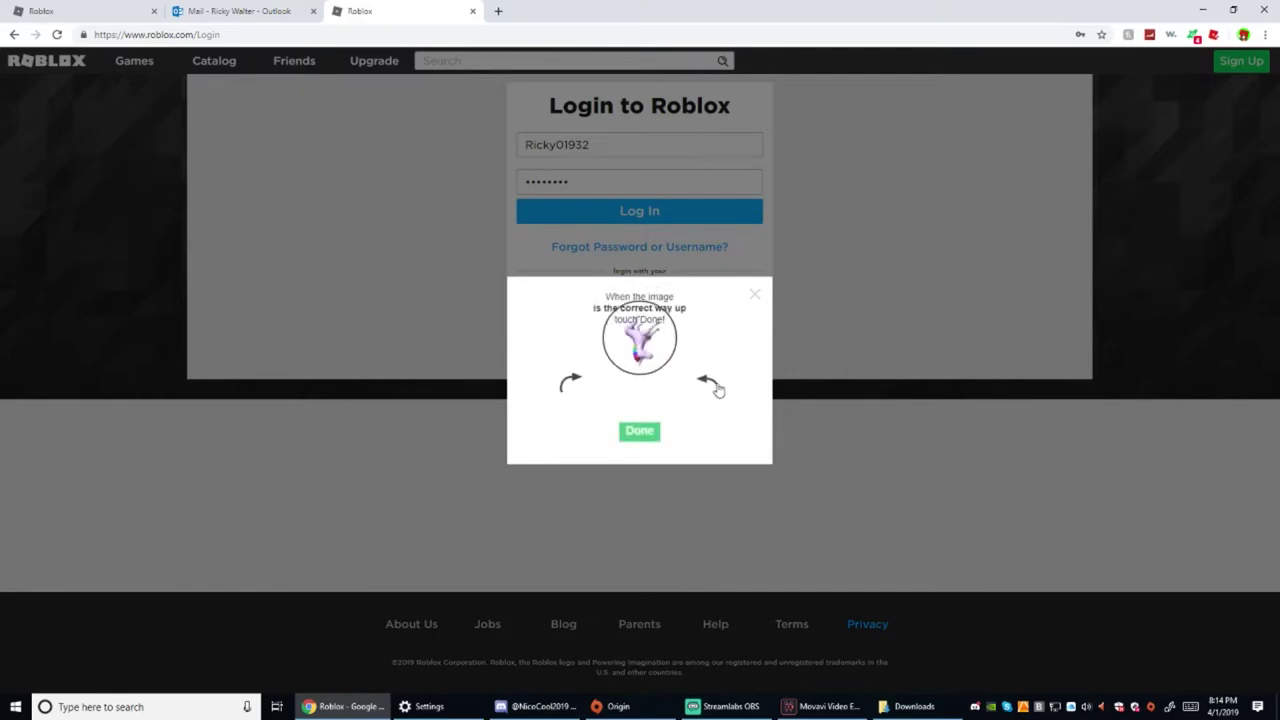
left_click(712, 386)
left_click(712, 386)
left_click(712, 386)
left_click(637, 431)
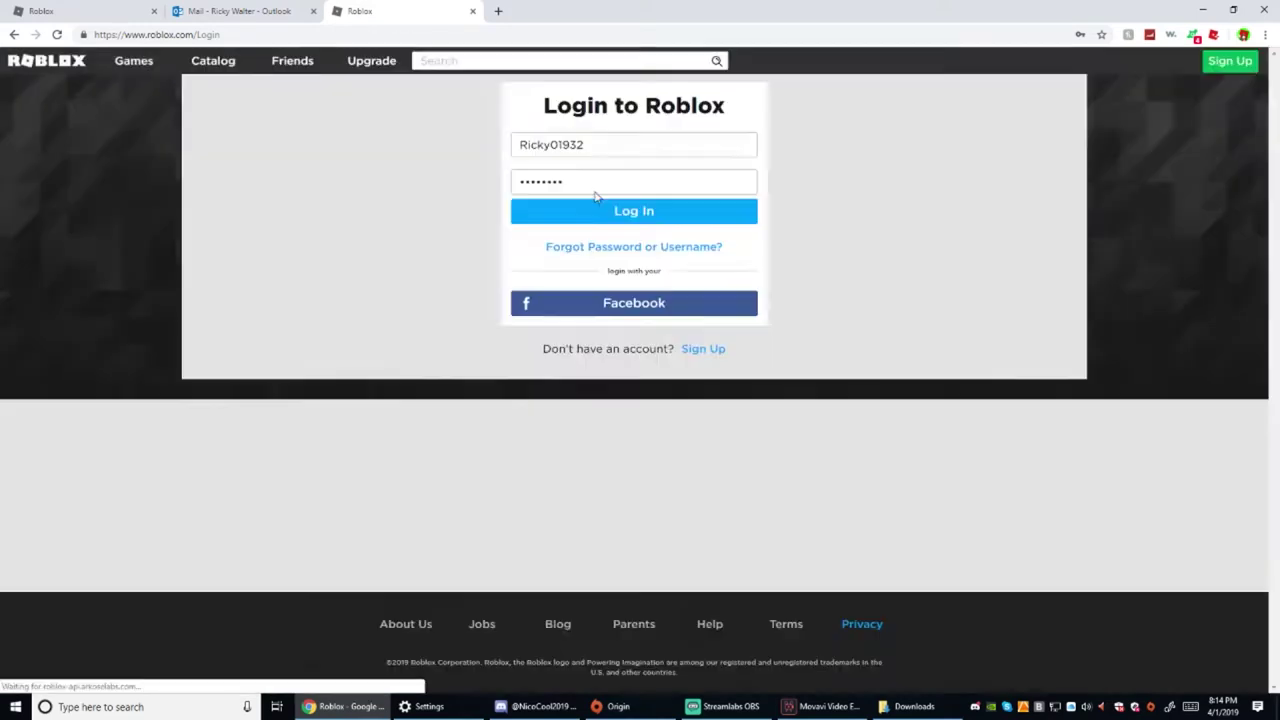
Replace the password with a retyped one and submit the login again
double_click(594, 186)
type("*****")
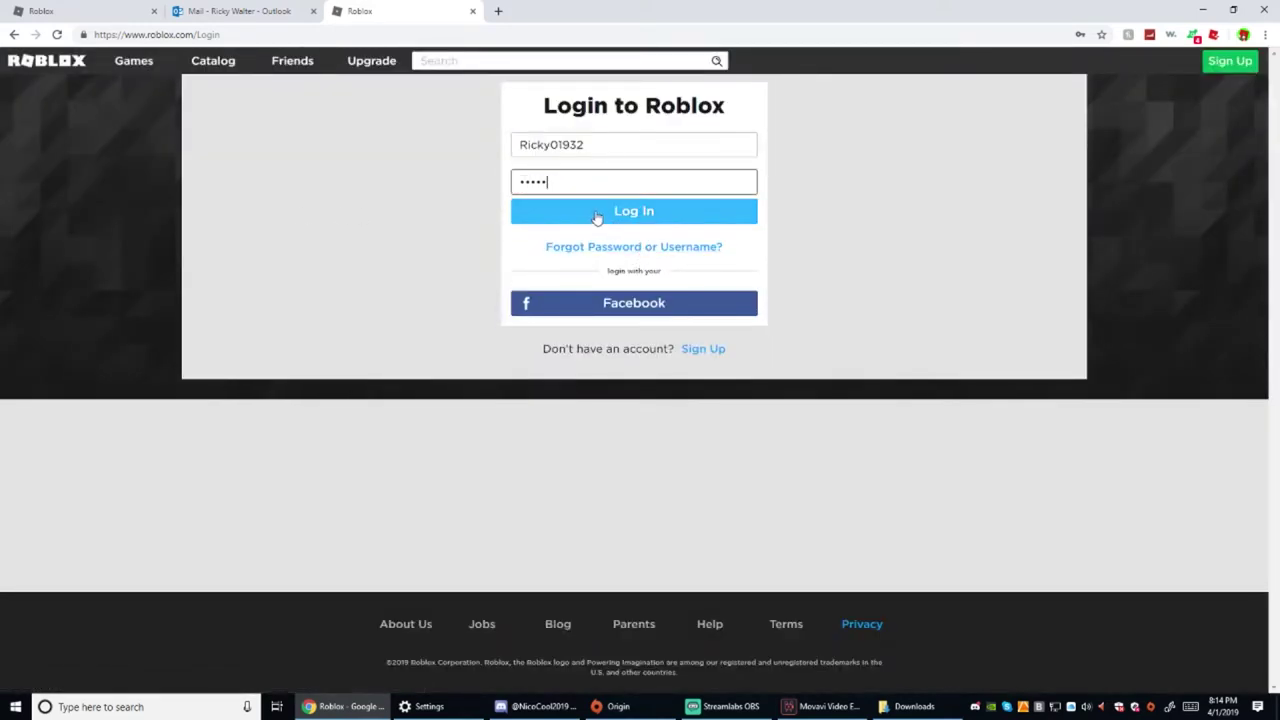
type("***")
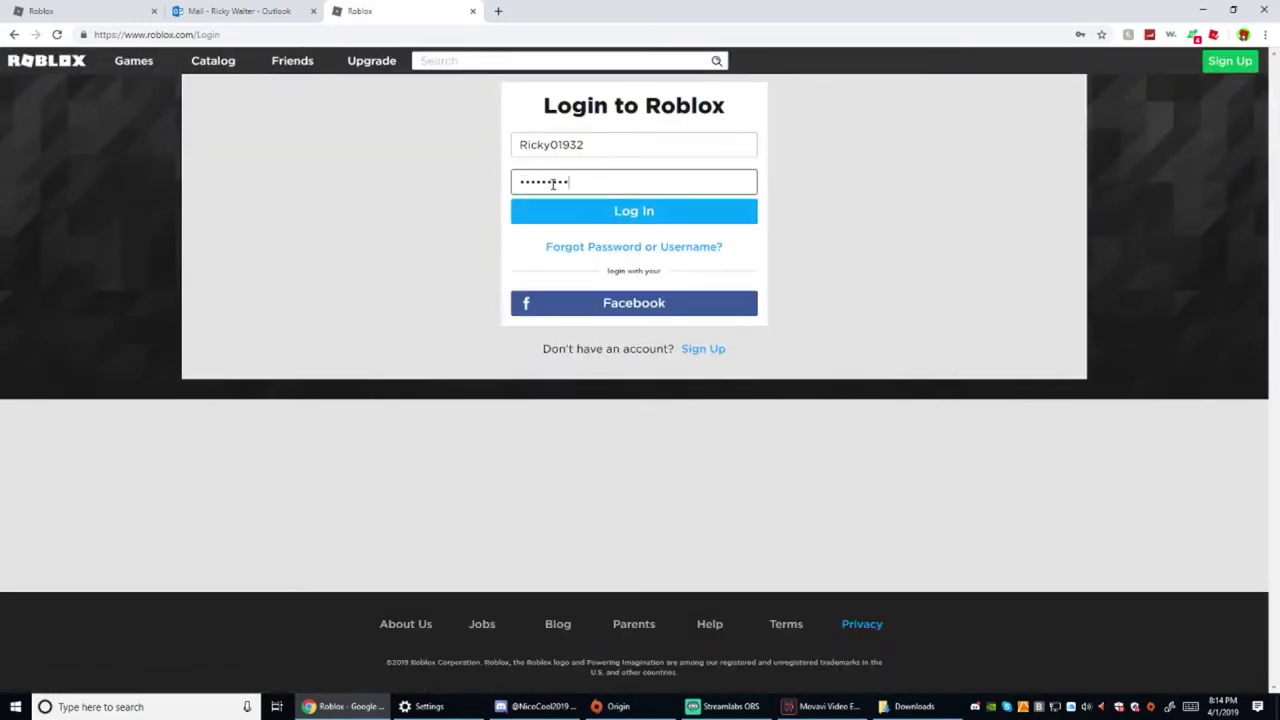
key("BackSpace")
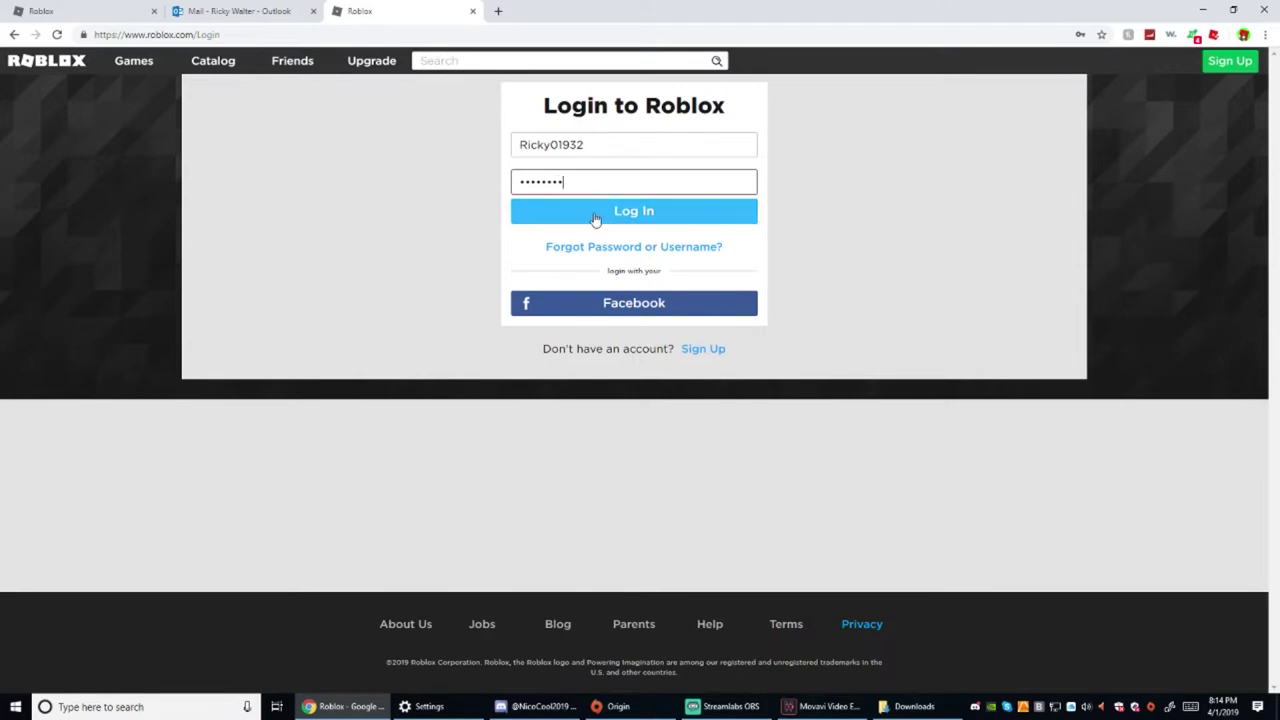
left_click(595, 217)
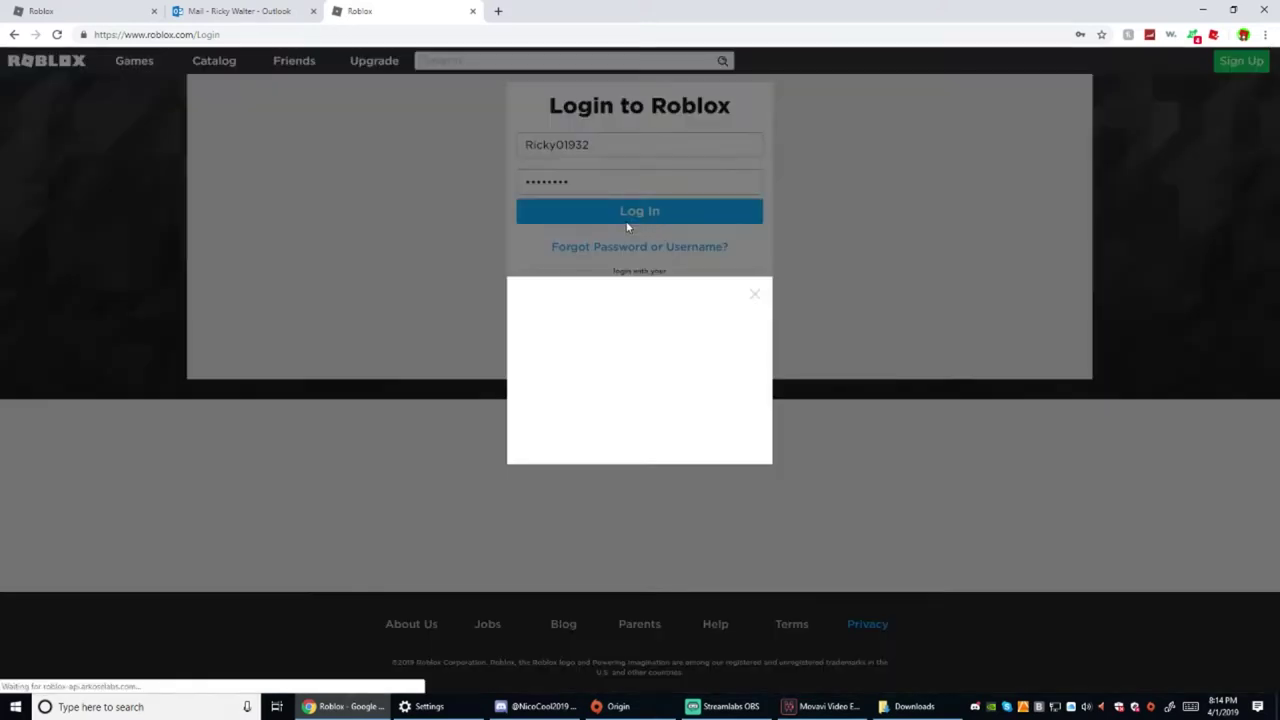
Pass the second verification by rotating the horse picture upright
left_click(646, 419)
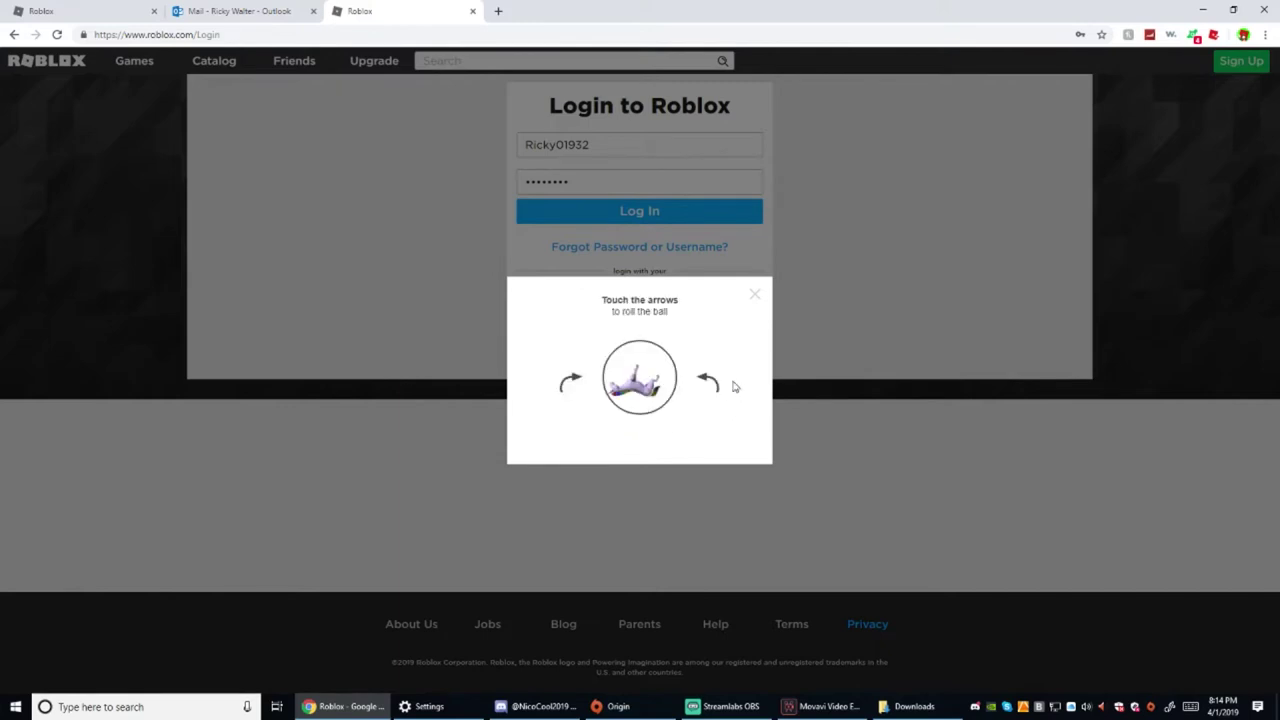
left_click(710, 384)
left_click(710, 384)
left_click(710, 384)
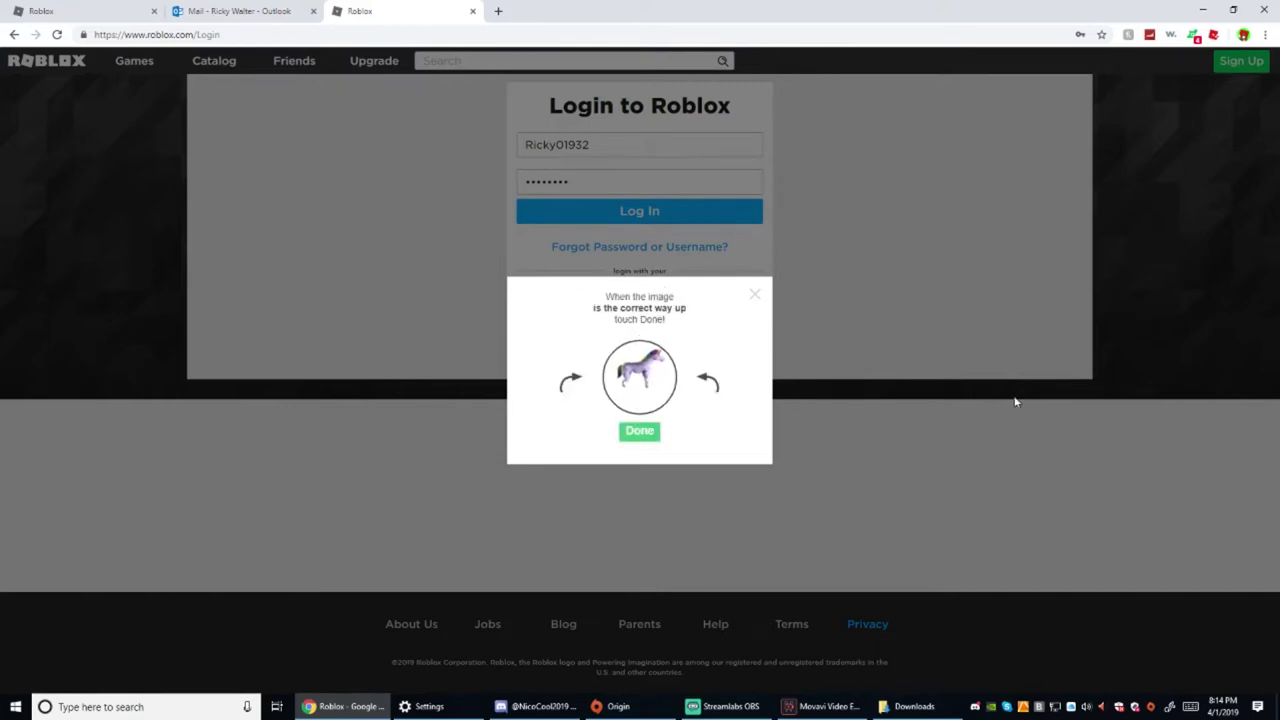
left_click(658, 433)
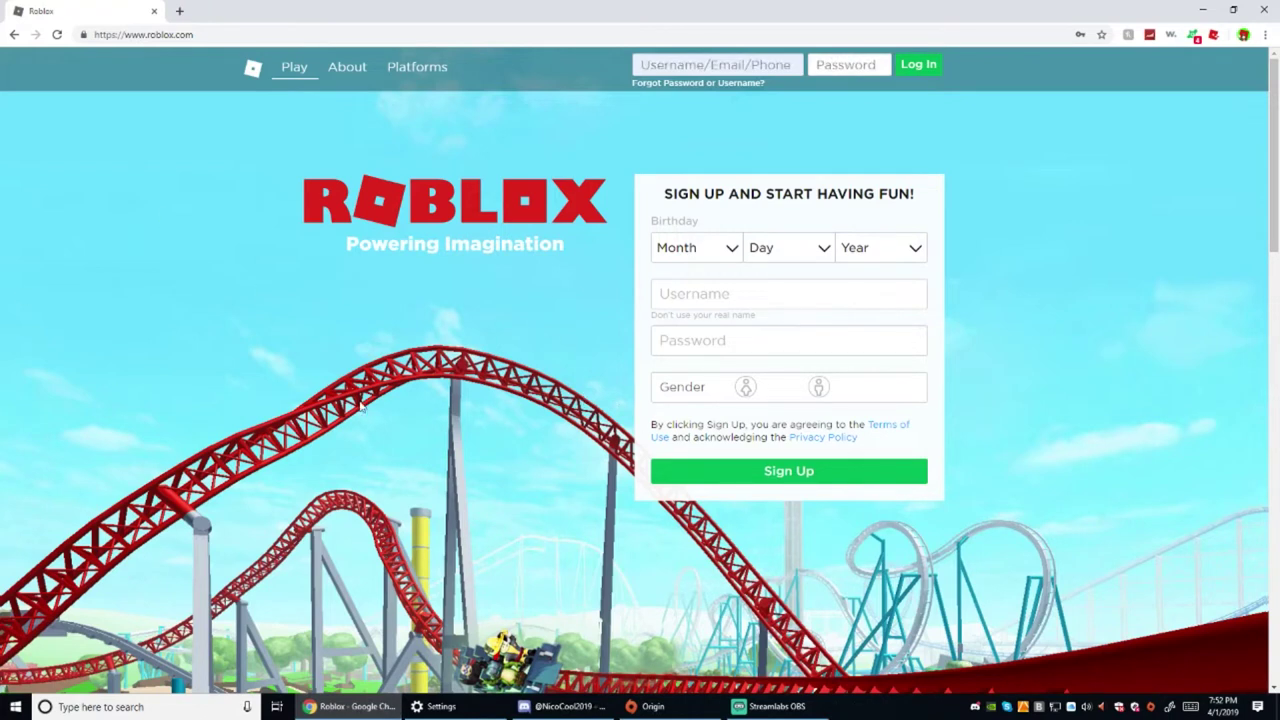
Enter the account username in the home page's username field, correcting a typo
triple_click(177, 360)
left_click(367, 419)
left_click(670, 57)
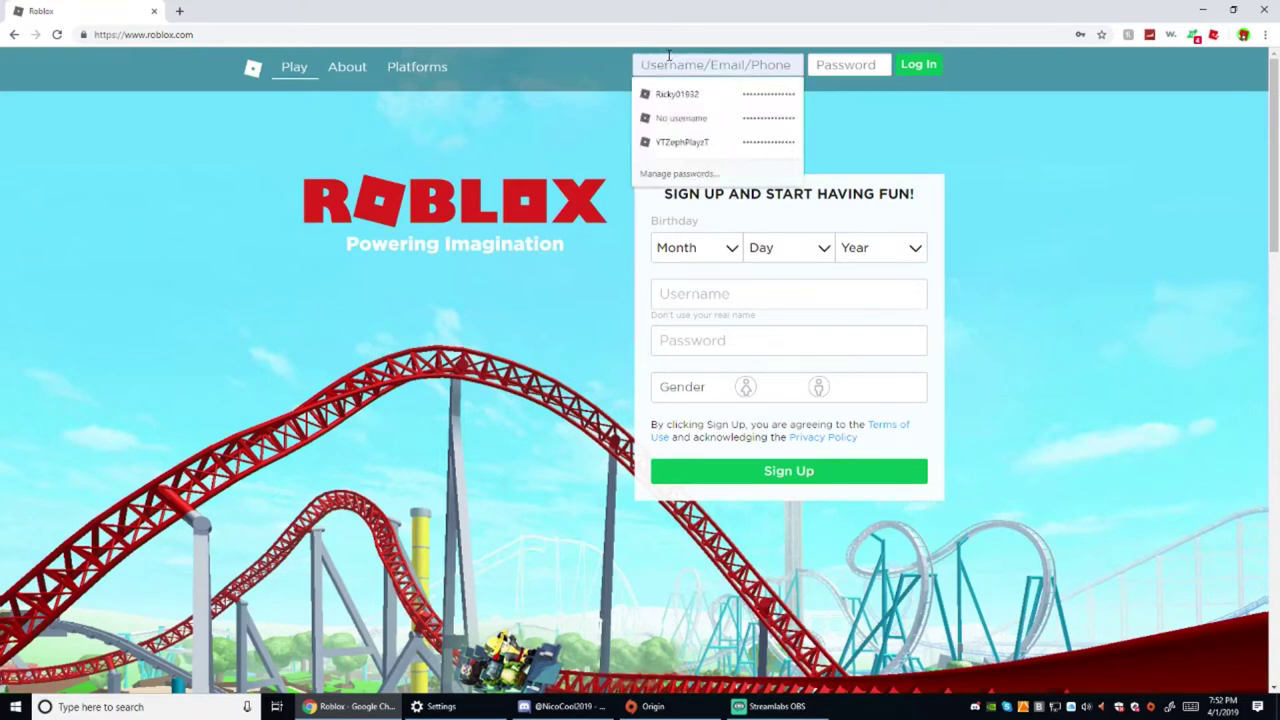
type("Ricky-1")
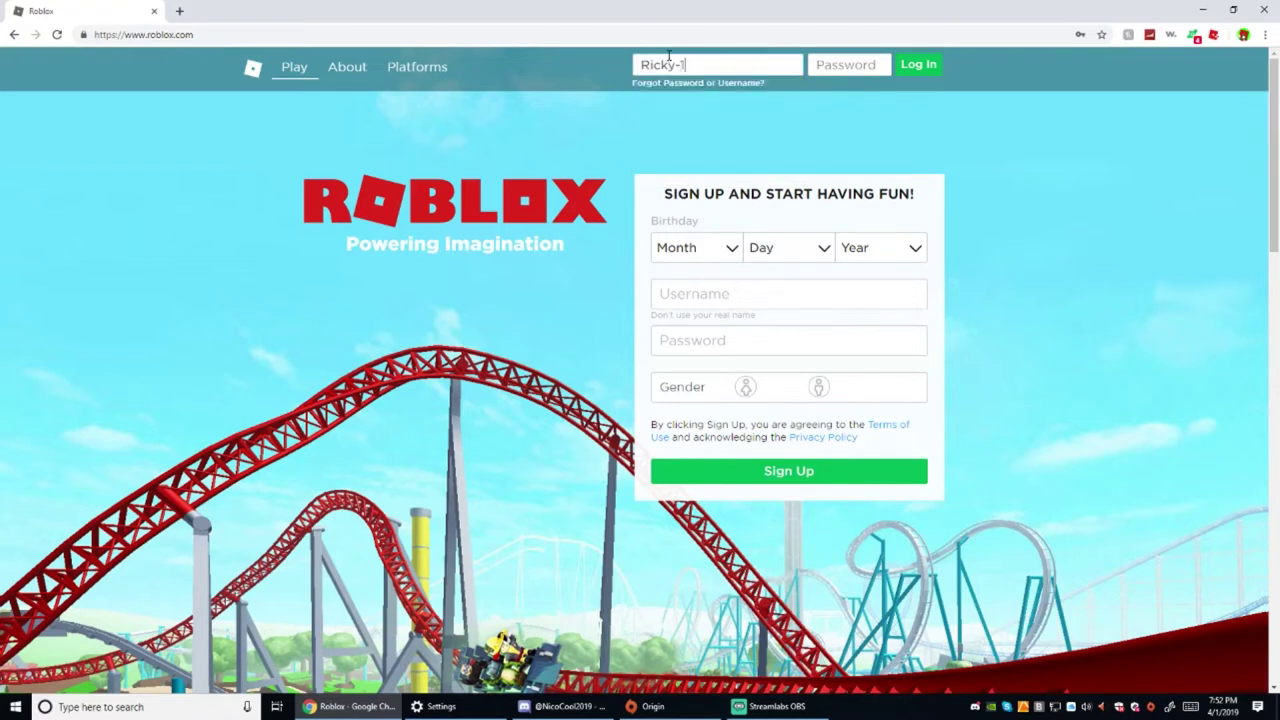
type("032")
key("BackSpace")
key("BackSpace")
key("BackSpace")
key("BackSpace")
type("01932")
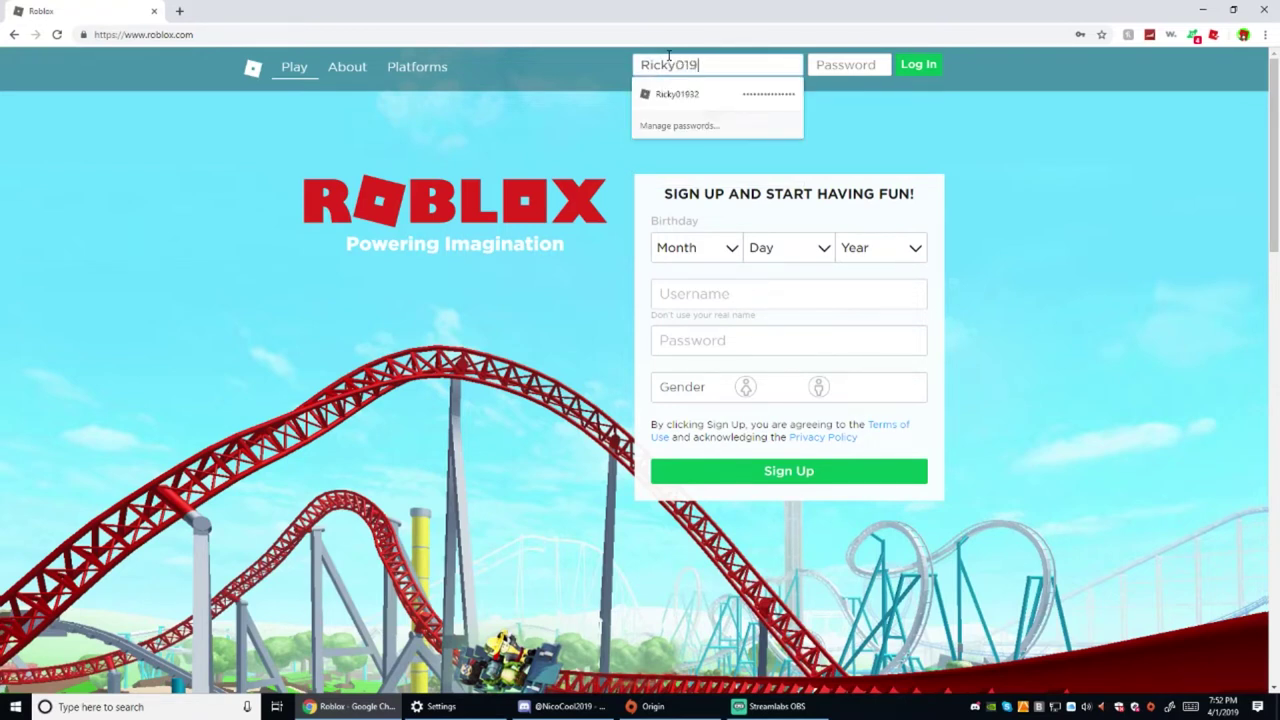
Type the account password, retype it, and submit the home page login
left_click(856, 70)
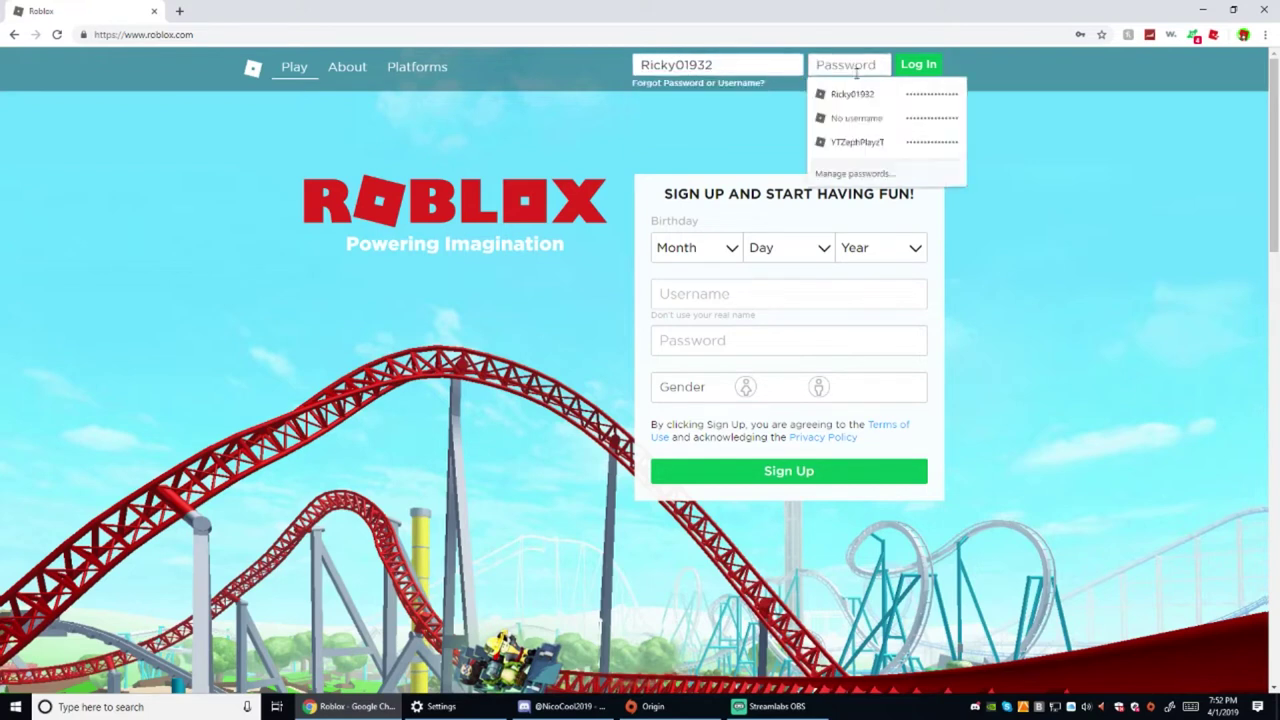
type("•••••")
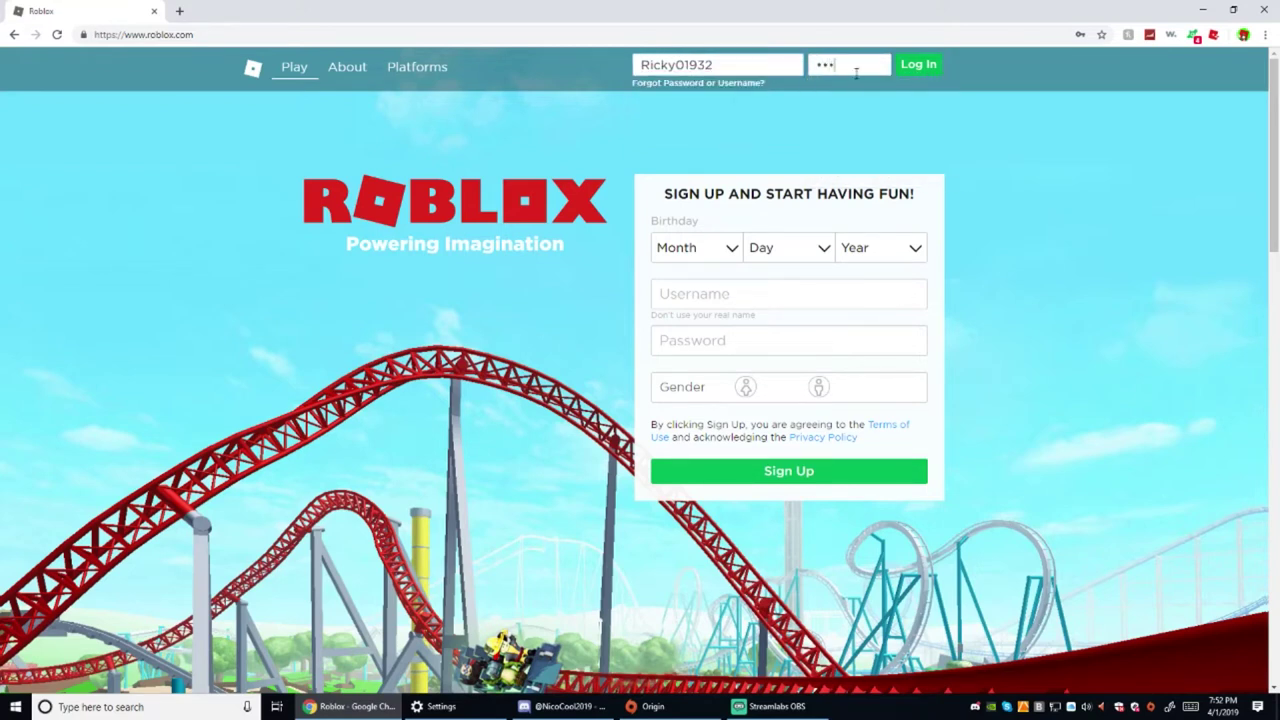
type("•••")
key("ctrl+a")
key("BackSpace")
type("•••••••••")
left_click(917, 64)
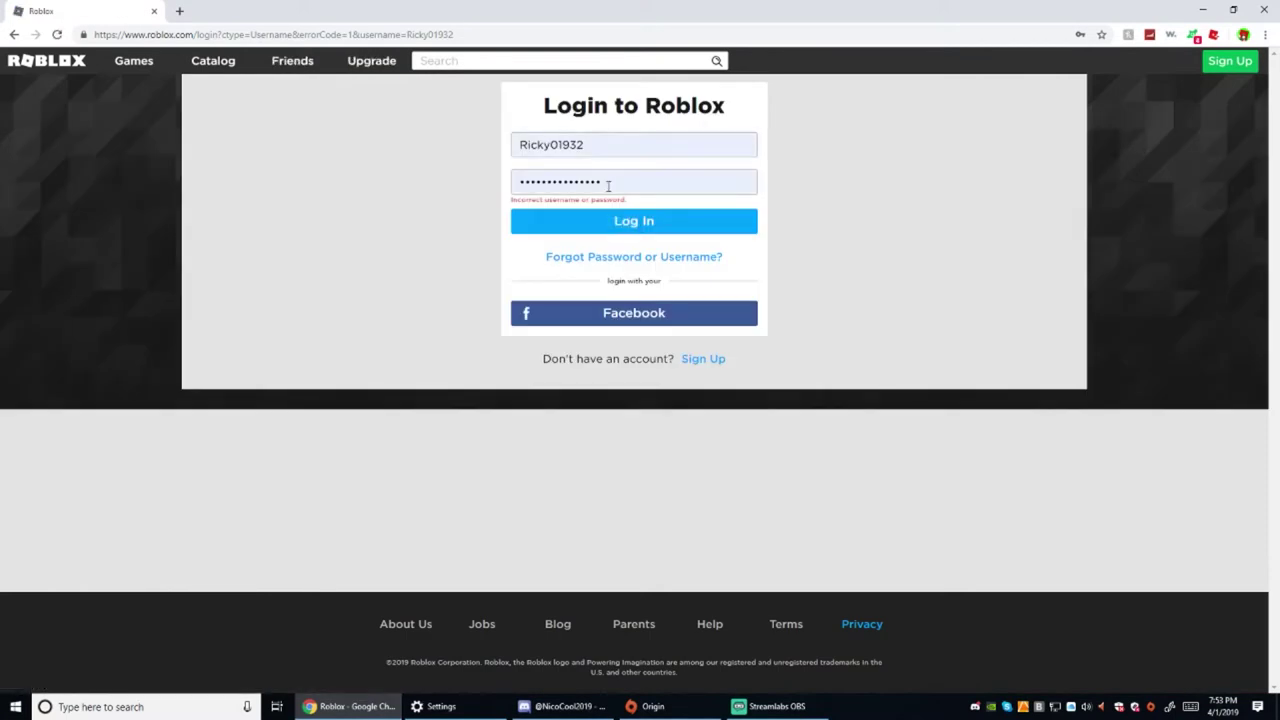
Replace the password on the login page with a retyped one and submit it
left_click(608, 185)
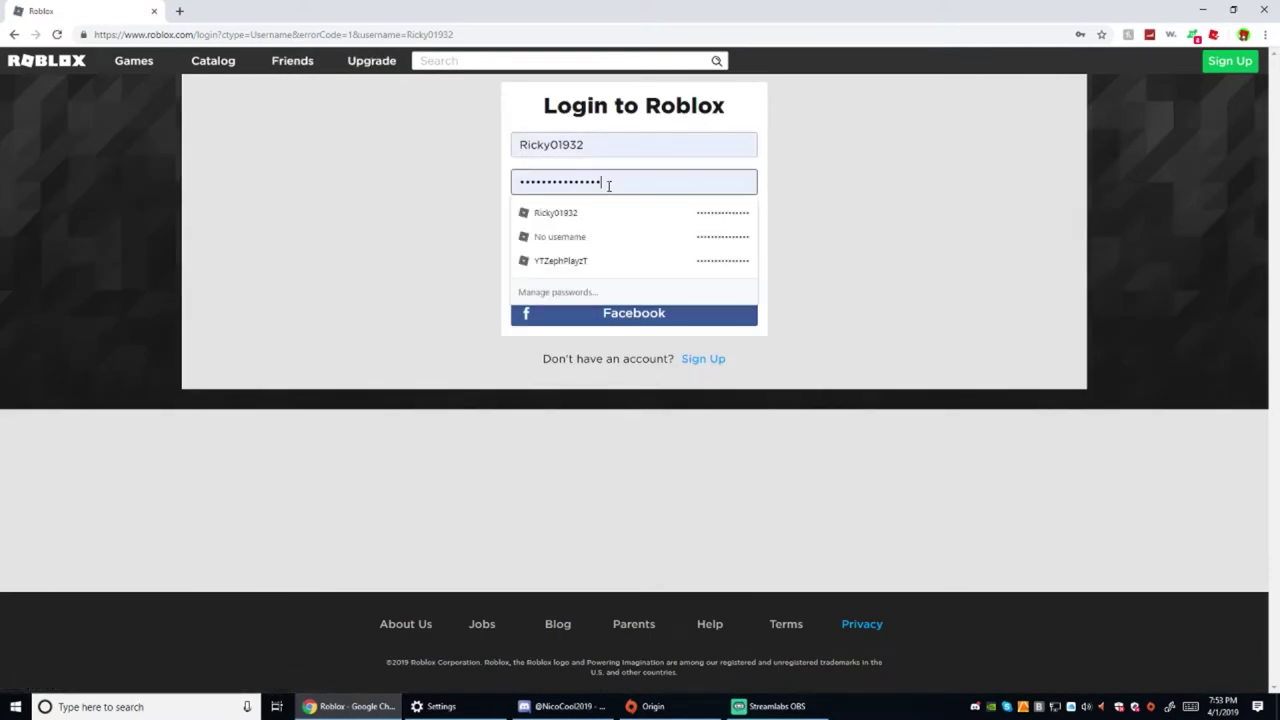
key("ctrl+a")
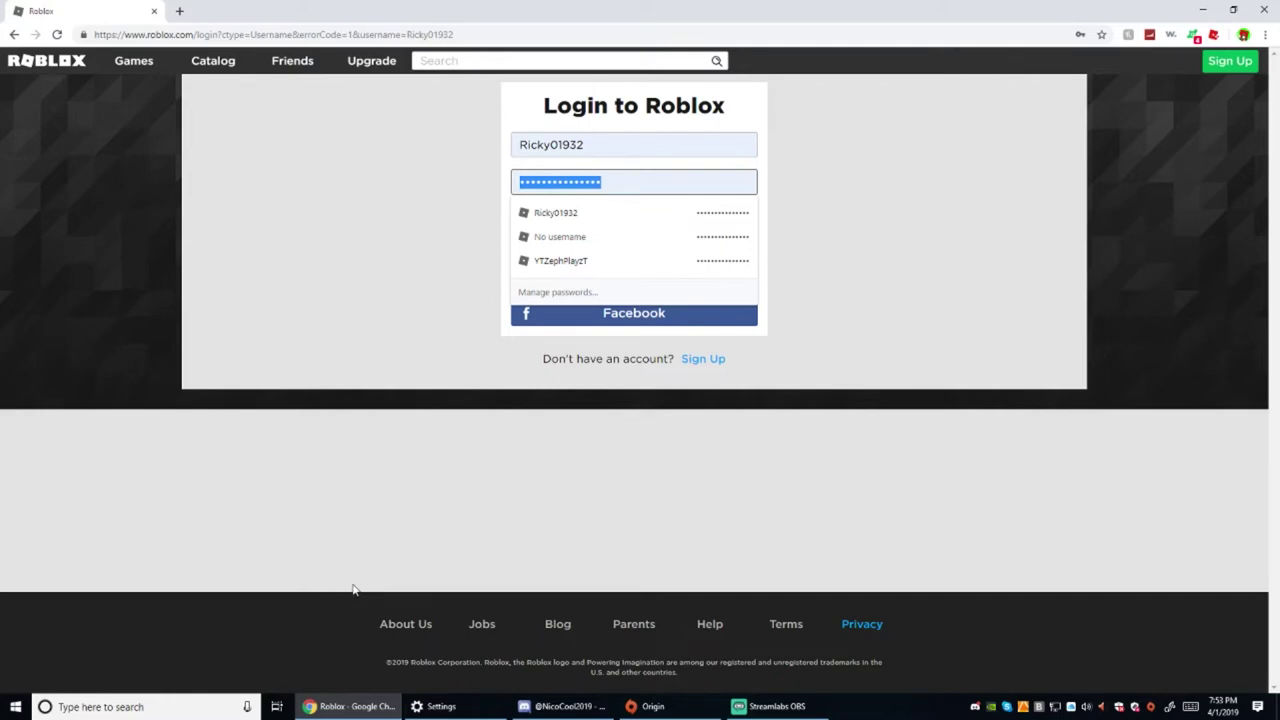
type("••••••••")
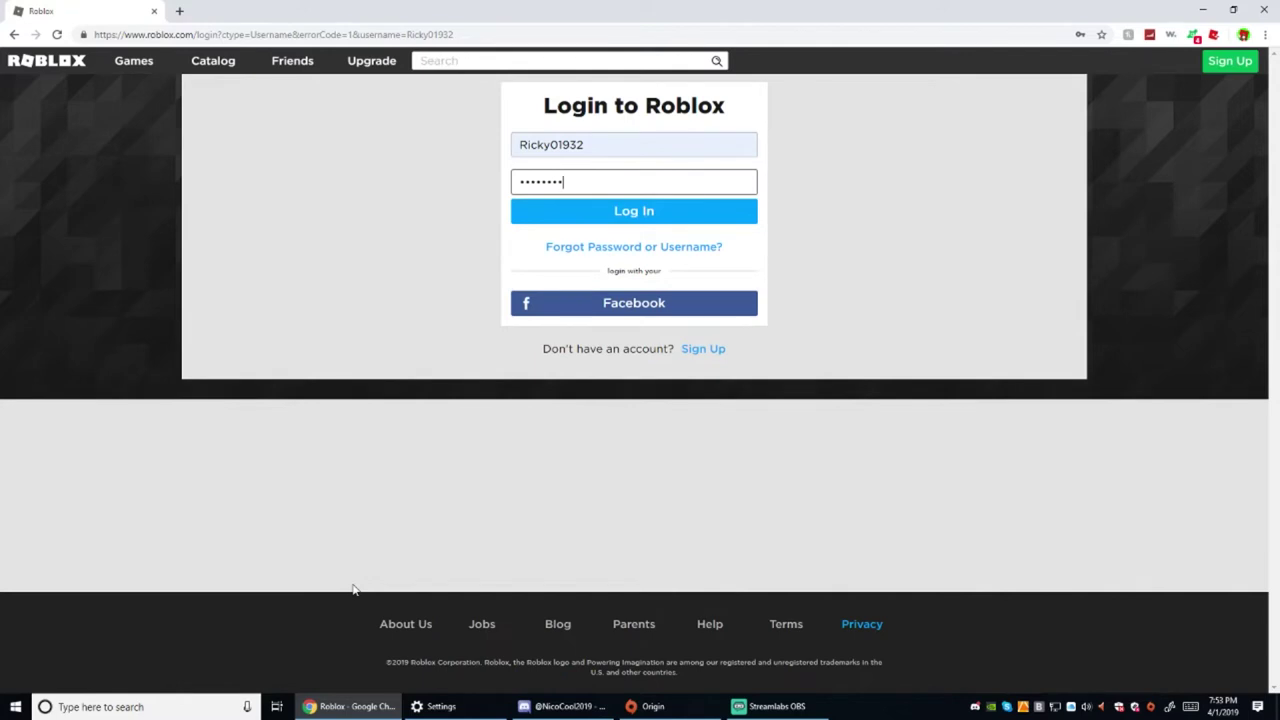
key("ctrl+a")
key("BackSpace")
type("•••••••")
left_click(541, 217)
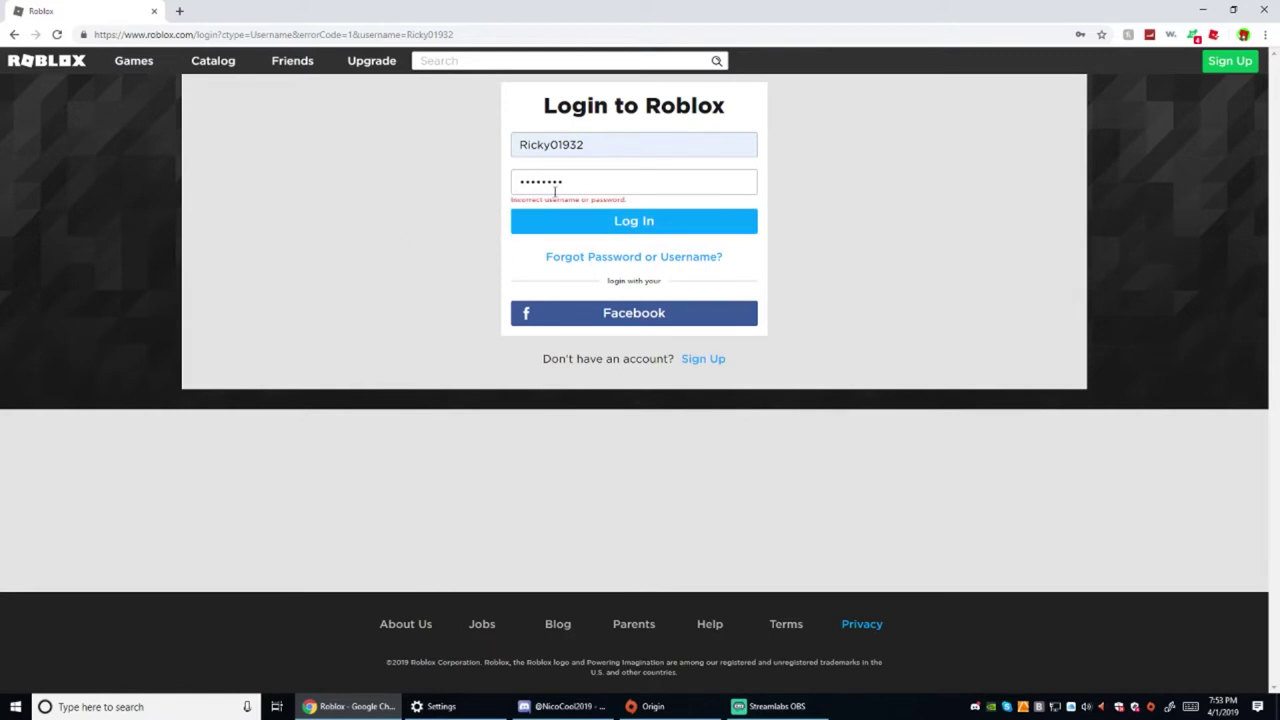
Clear the rejected password, type a new attempt, and resubmit the login
double_click(555, 183)
type("****")
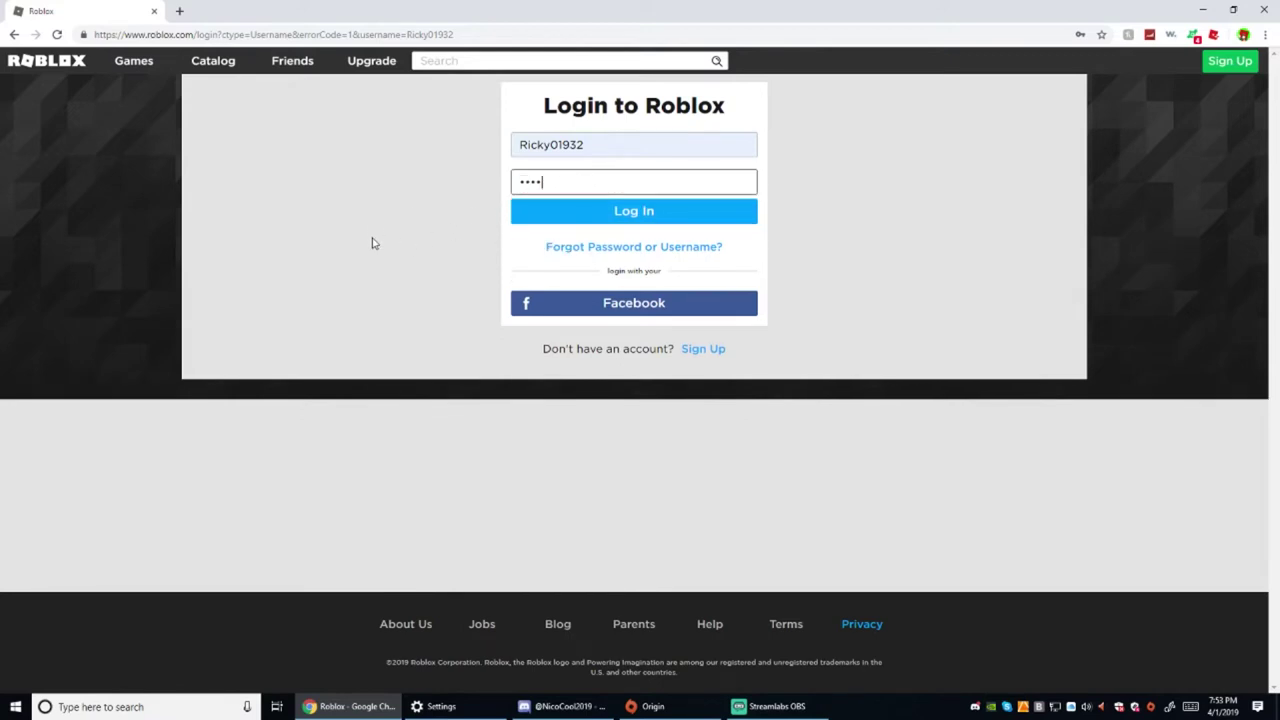
key("BackSpace")
key("BackSpace")
key("BackSpace")
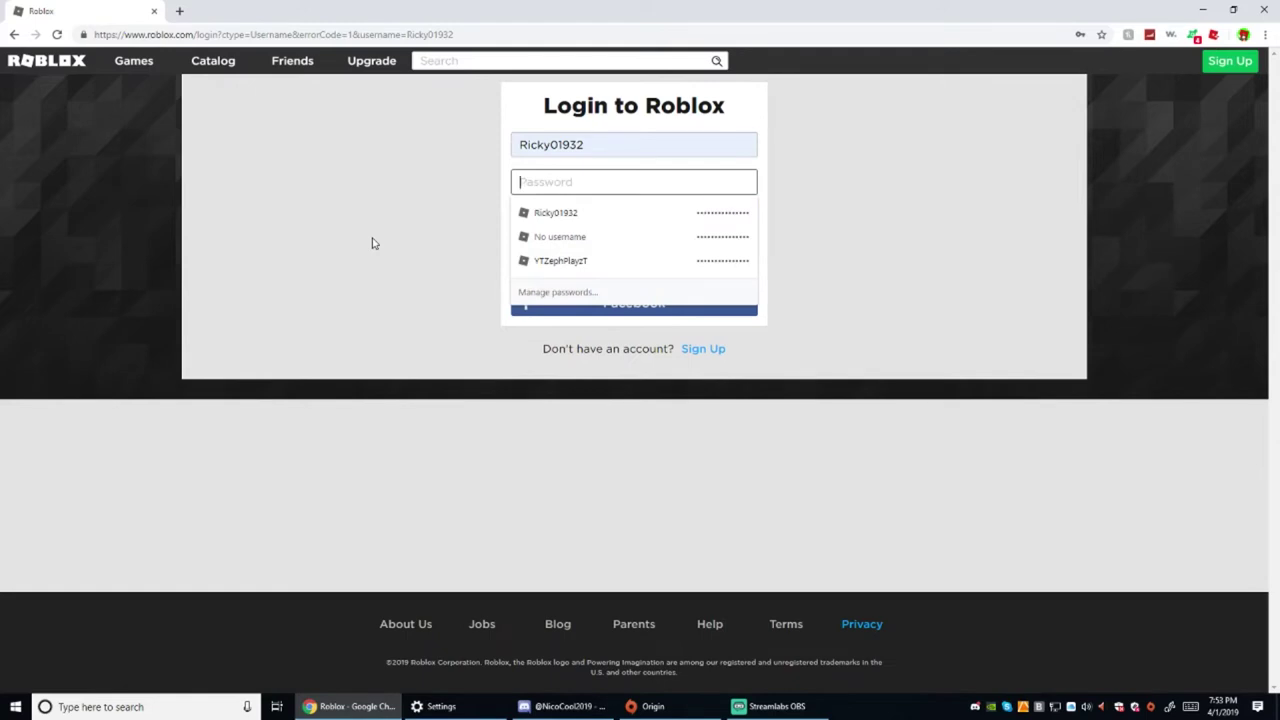
type("*****")
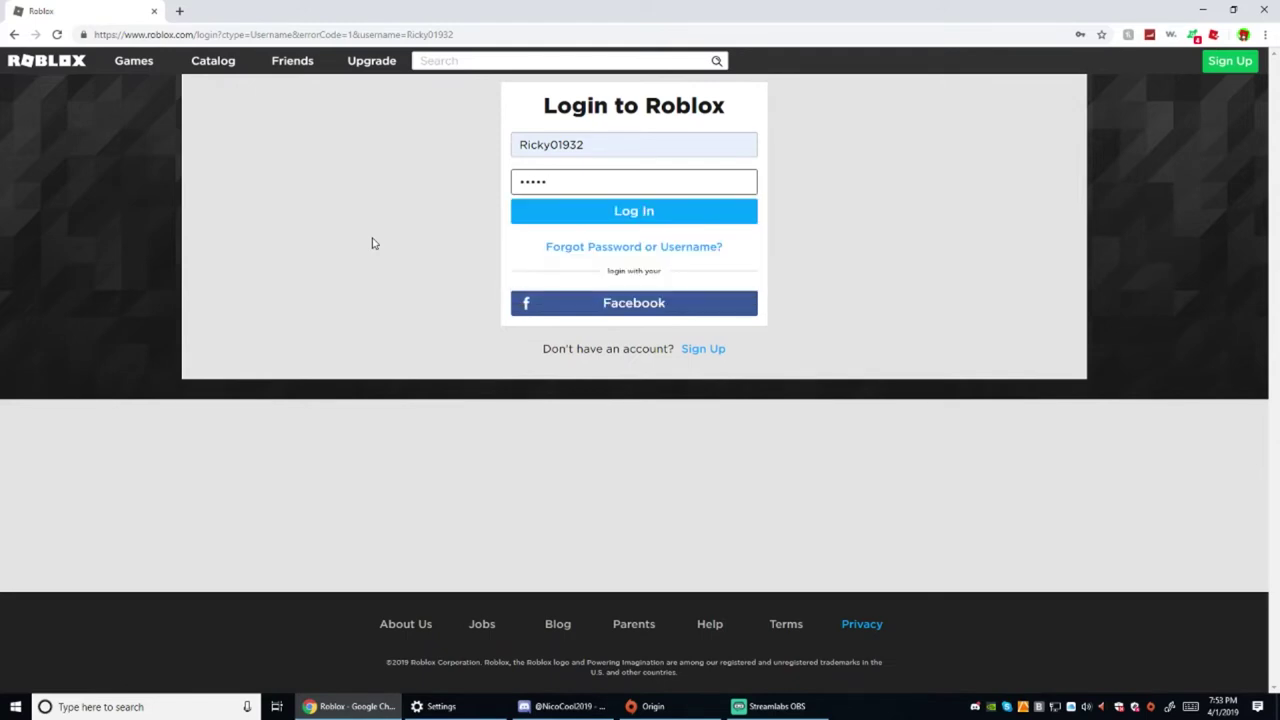
type("***")
left_click_drag(564, 181, 481, 192)
left_click(637, 217)
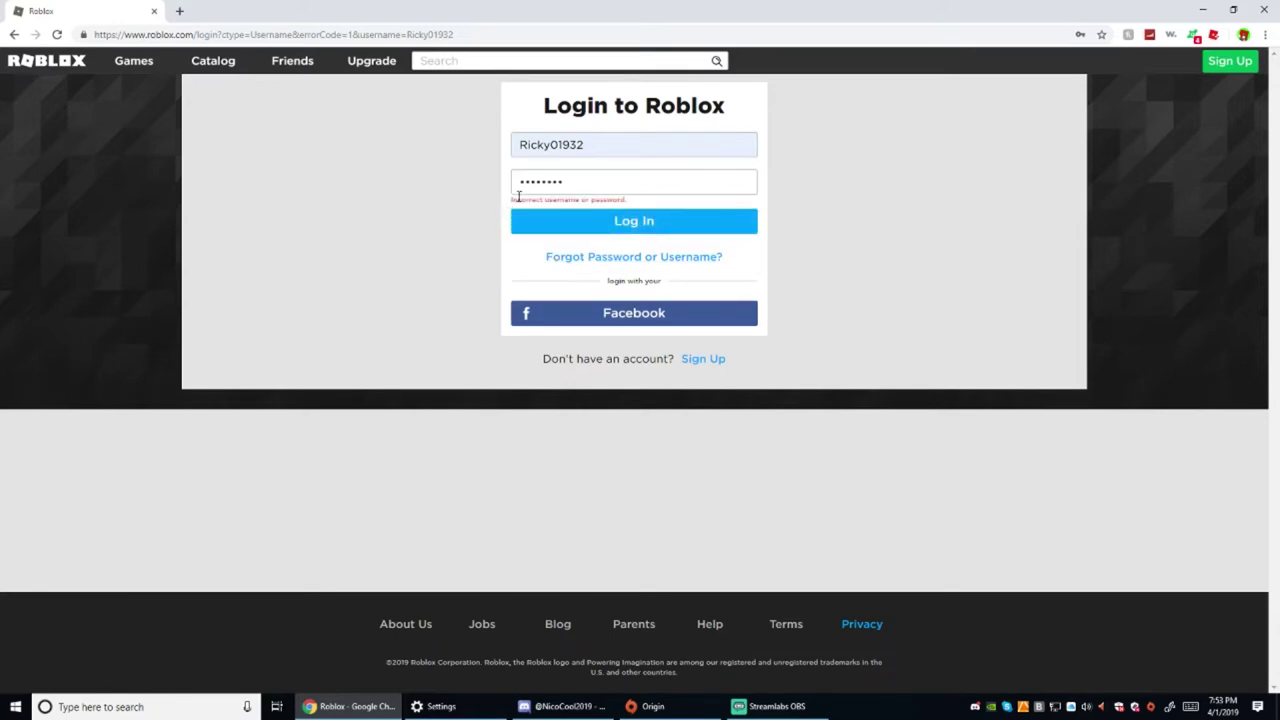
Try another retyped password and submit the login once more
left_click_drag(578, 178, 287, 205)
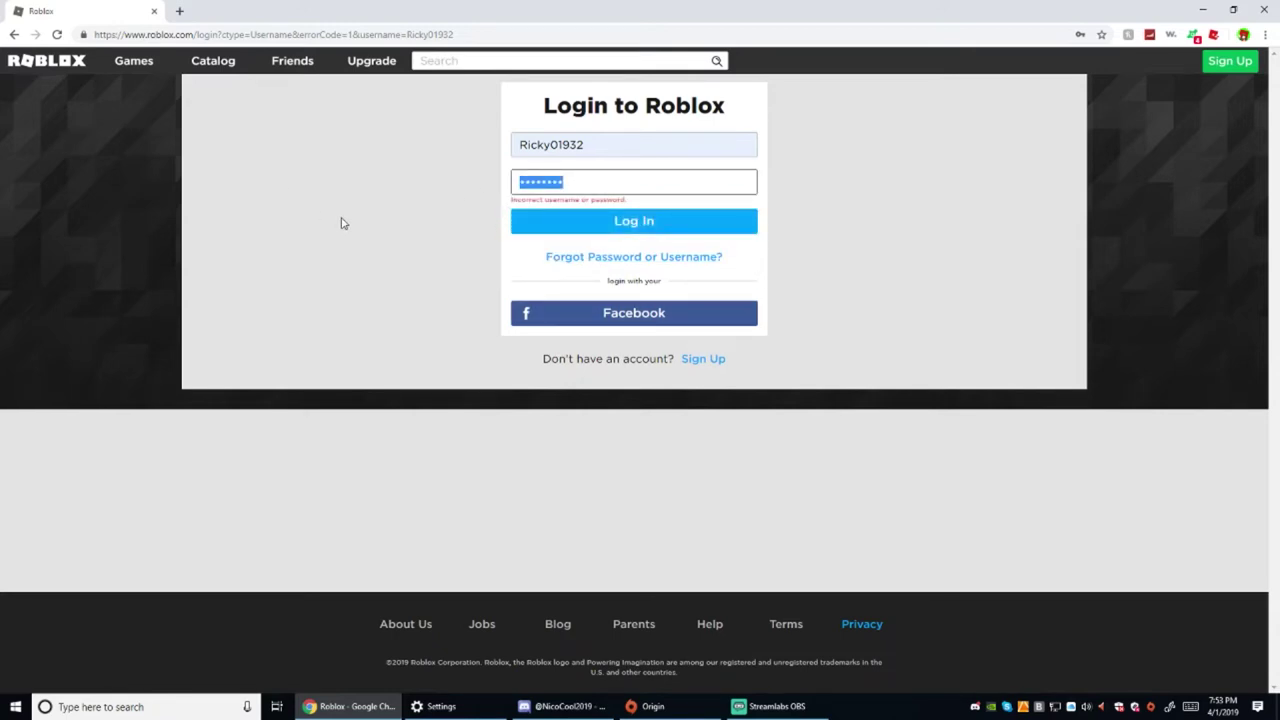
type("•••")
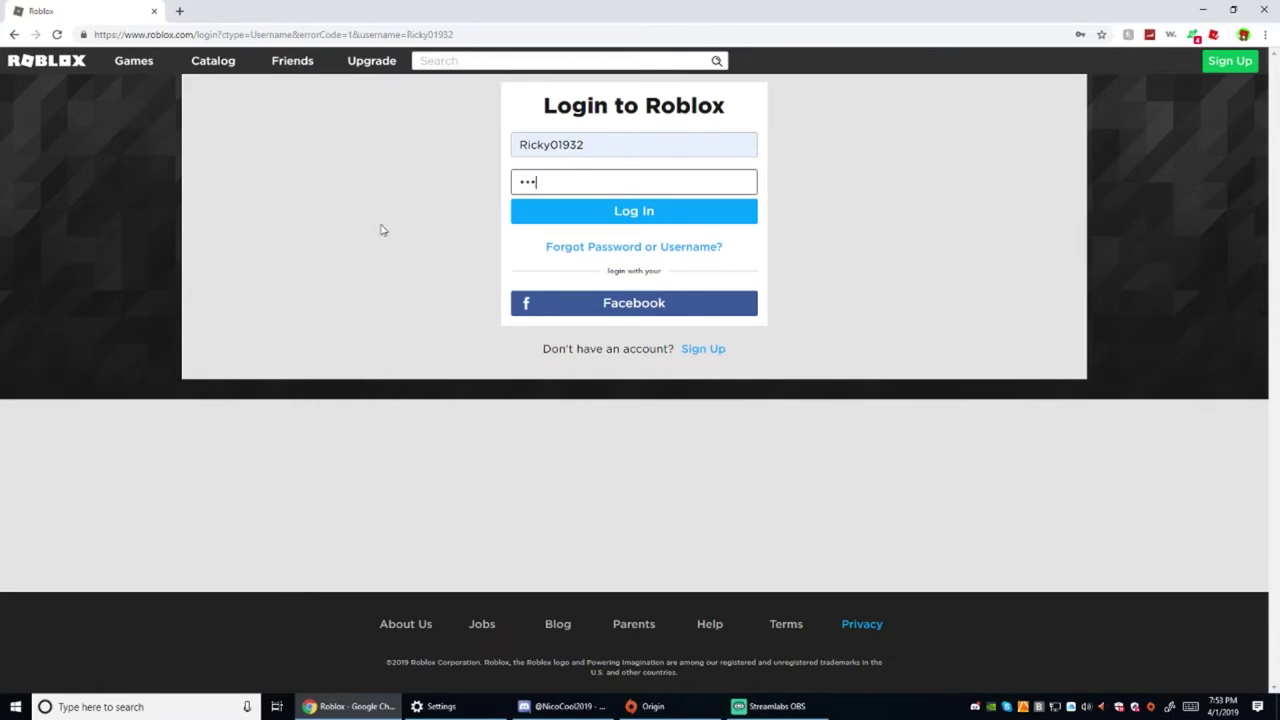
type("•••")
key("BackSpace")
key("BackSpace")
key("BackSpace")
key("BackSpace")
key("BackSpace")
type("••••••••")
left_click_drag(568, 176, 542, 180)
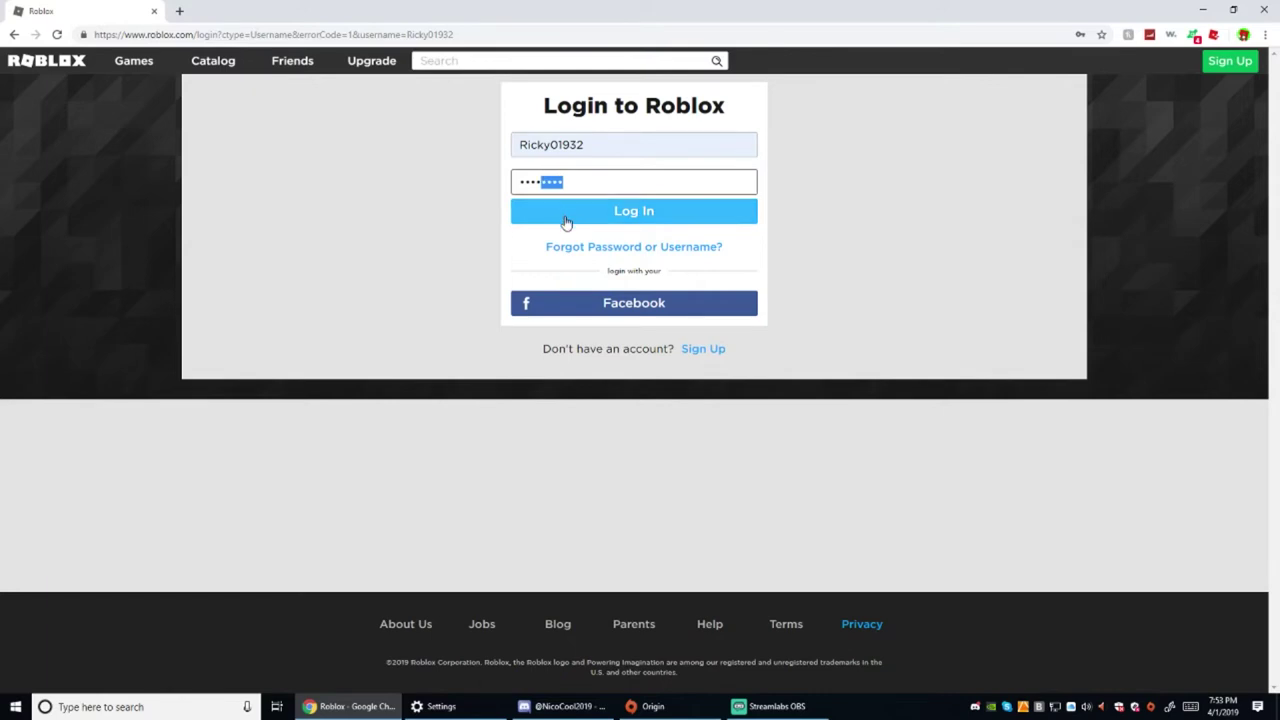
left_click(566, 212)
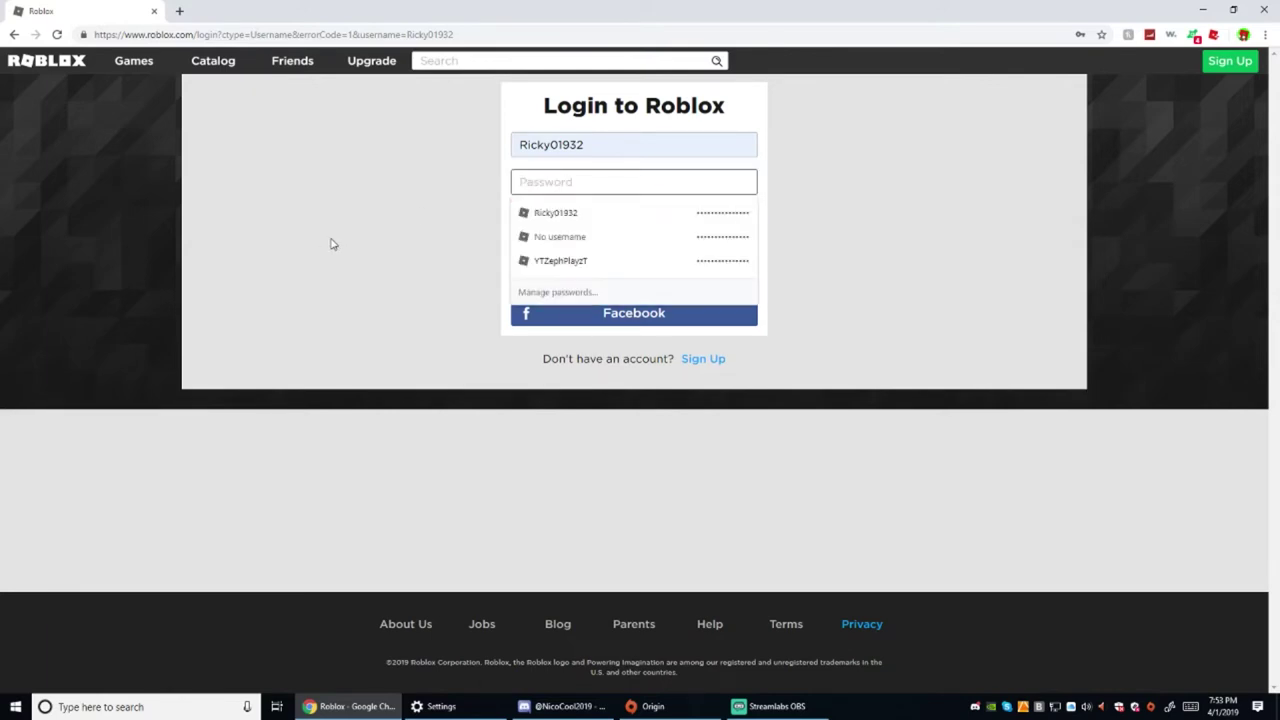
Retype the password a few more times and retry the login twice
type("••••••")
key("BackSpace")
key("BackSpace")
key("BackSpace")
key("BackSpace")
key("BackSpace")
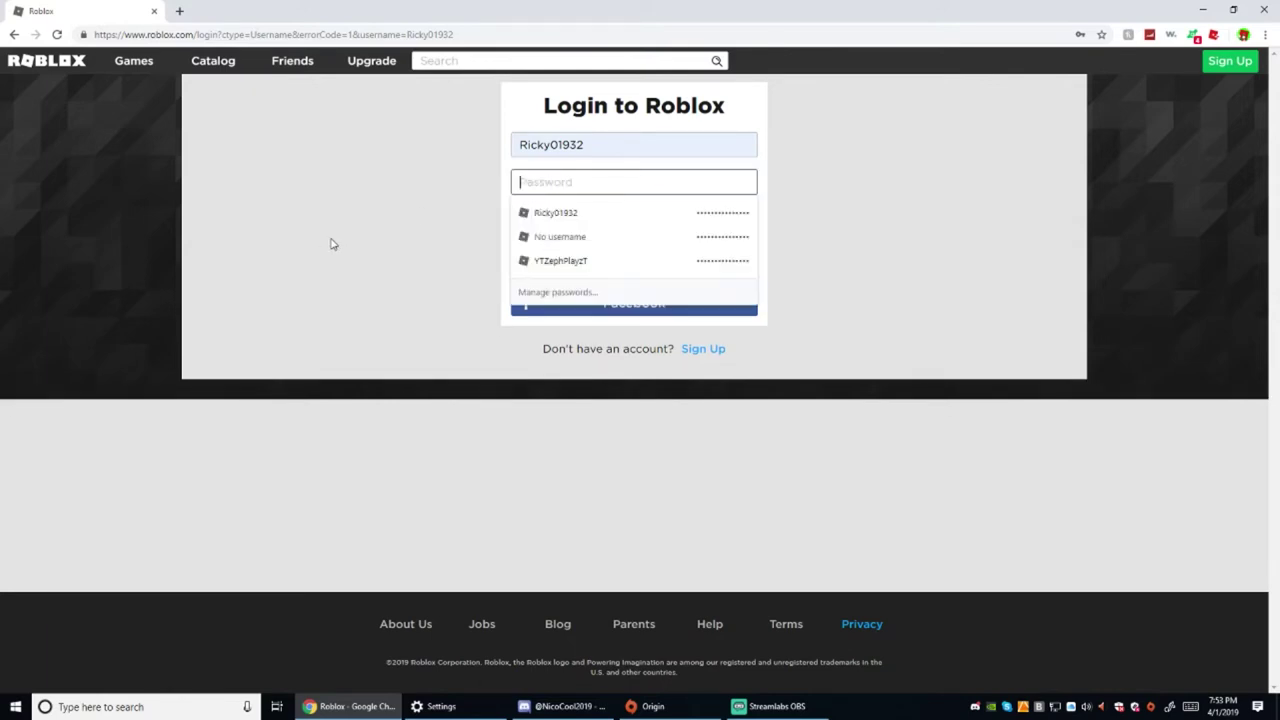
type("•••")
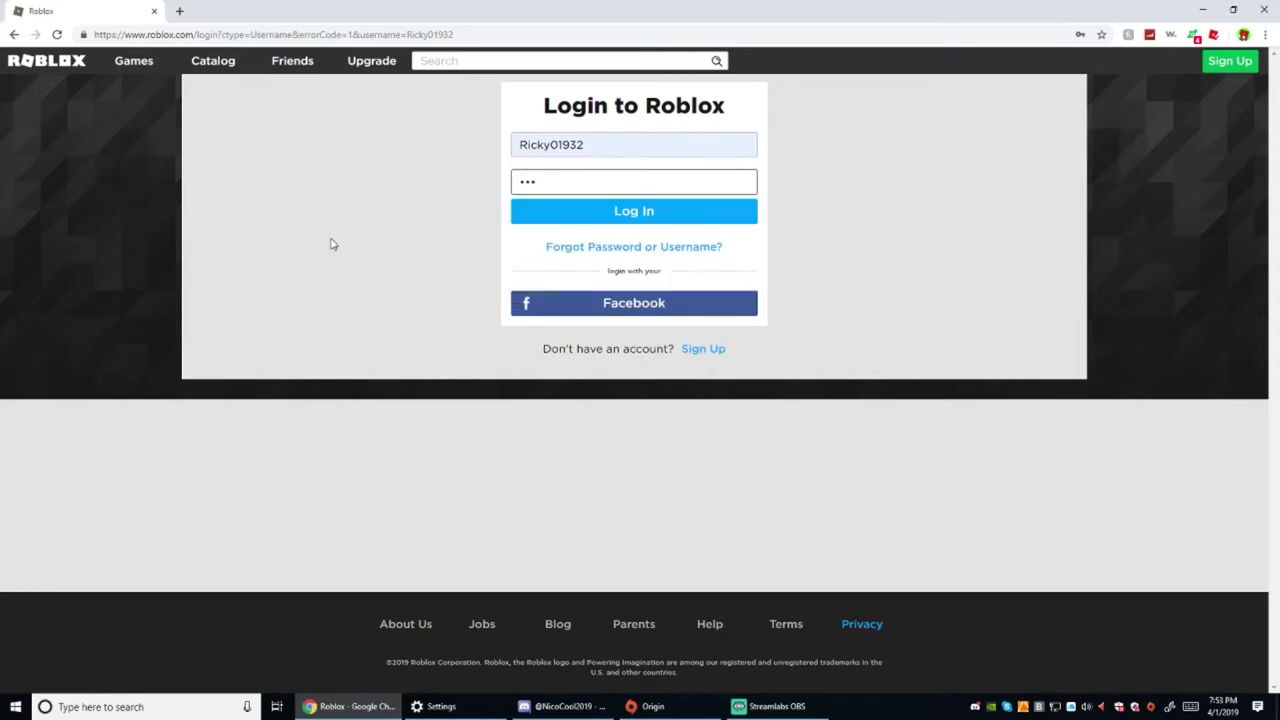
type("••••••")
key("BackSpace")
key("BackSpace")
key("BackSpace")
key("BackSpace")
key("BackSpace")
key("BackSpace")
key("BackSpace")
key("BackSpace")
key("BackSpace")
type("••••••••")
left_click(594, 211)
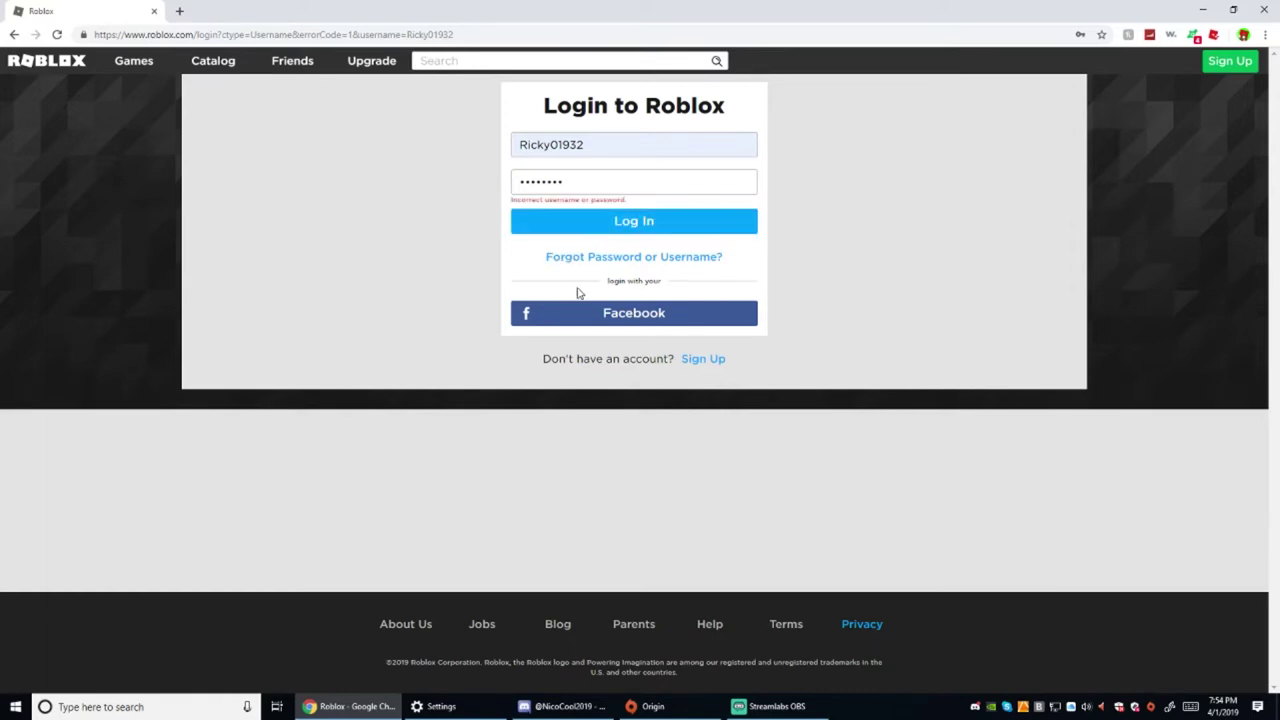
left_click(578, 217)
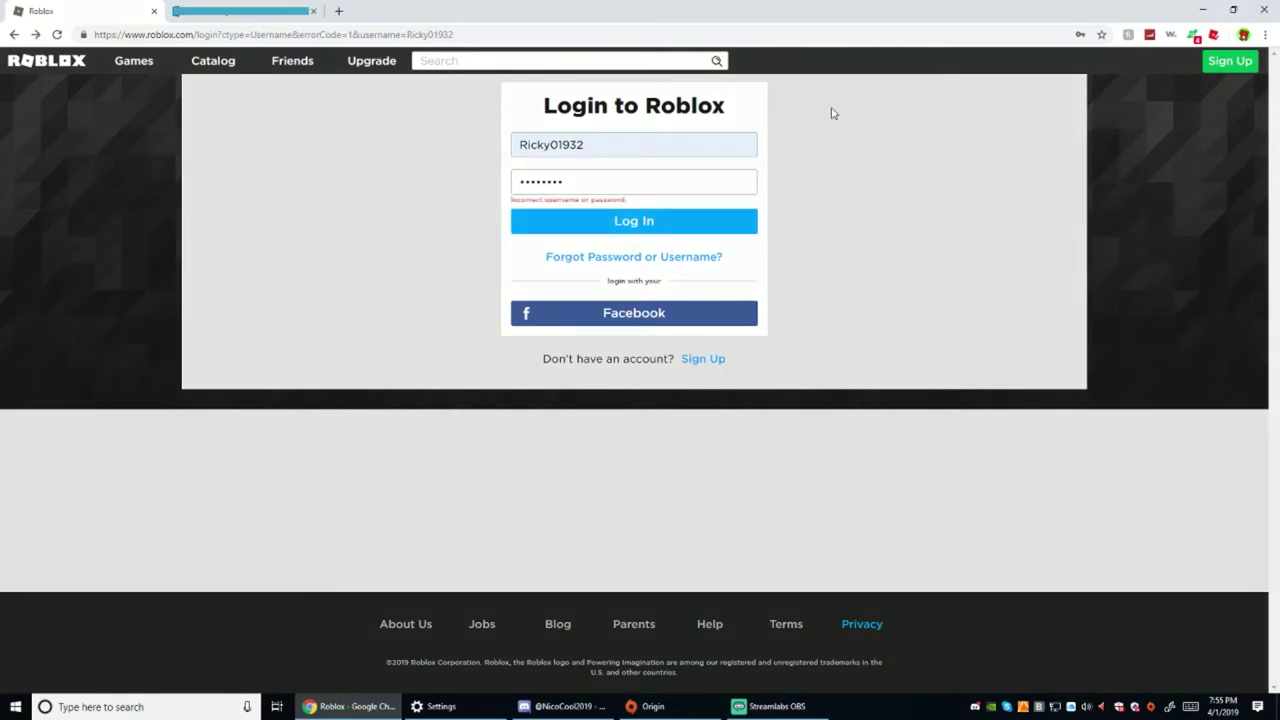
Open and read the Roblox Account Password Reset email in Outlook, then start a new tab
left_click(240, 11)
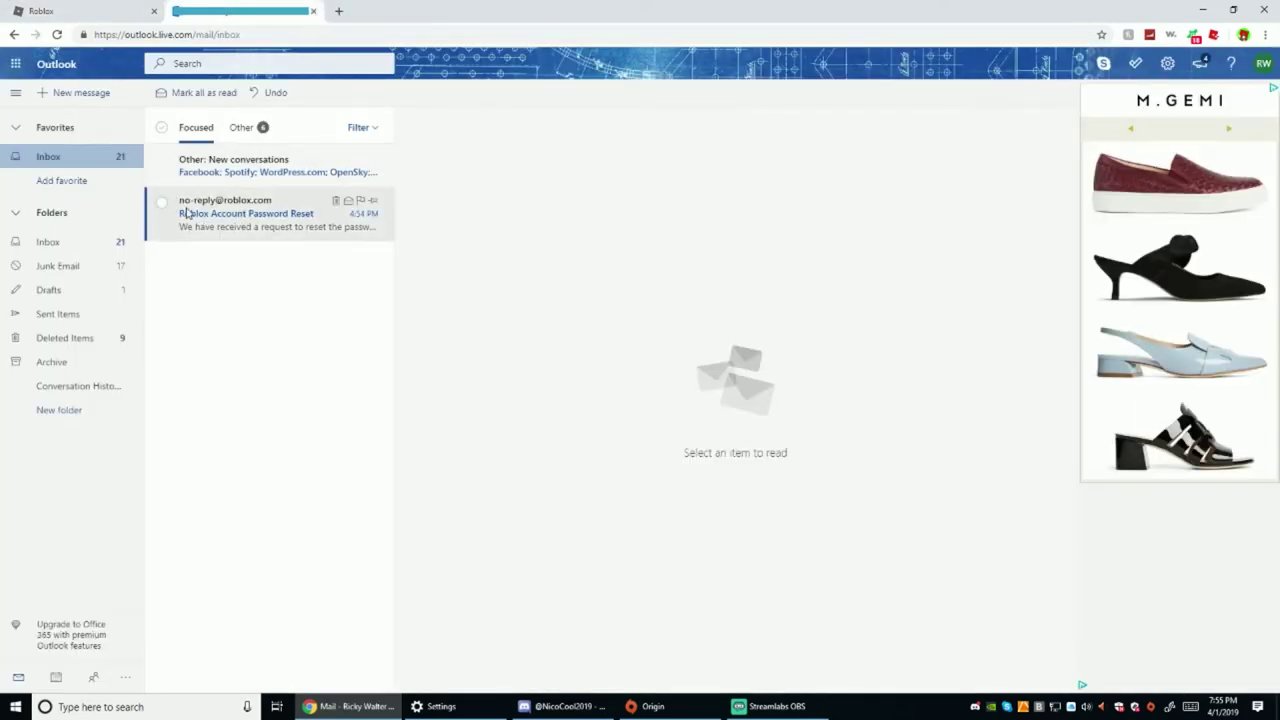
left_click(316, 234)
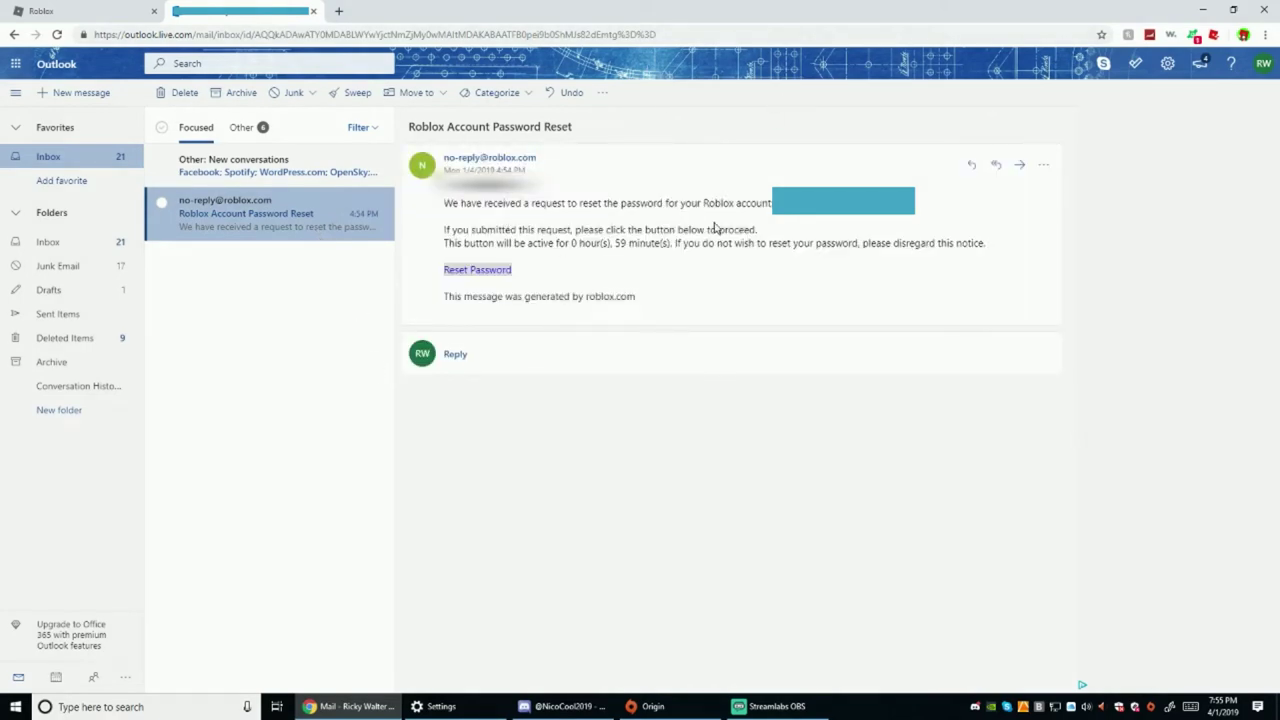
left_click_drag(722, 204, 769, 204)
left_click_drag(428, 220, 765, 237)
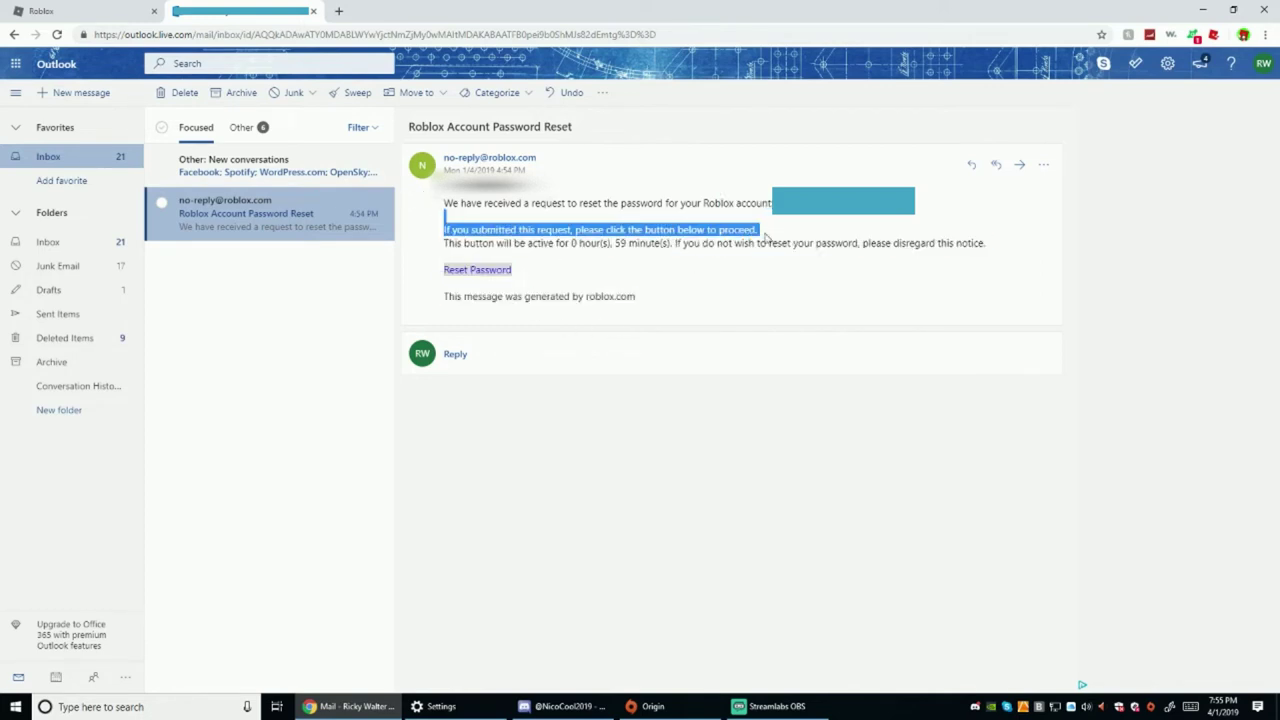
left_click(915, 213)
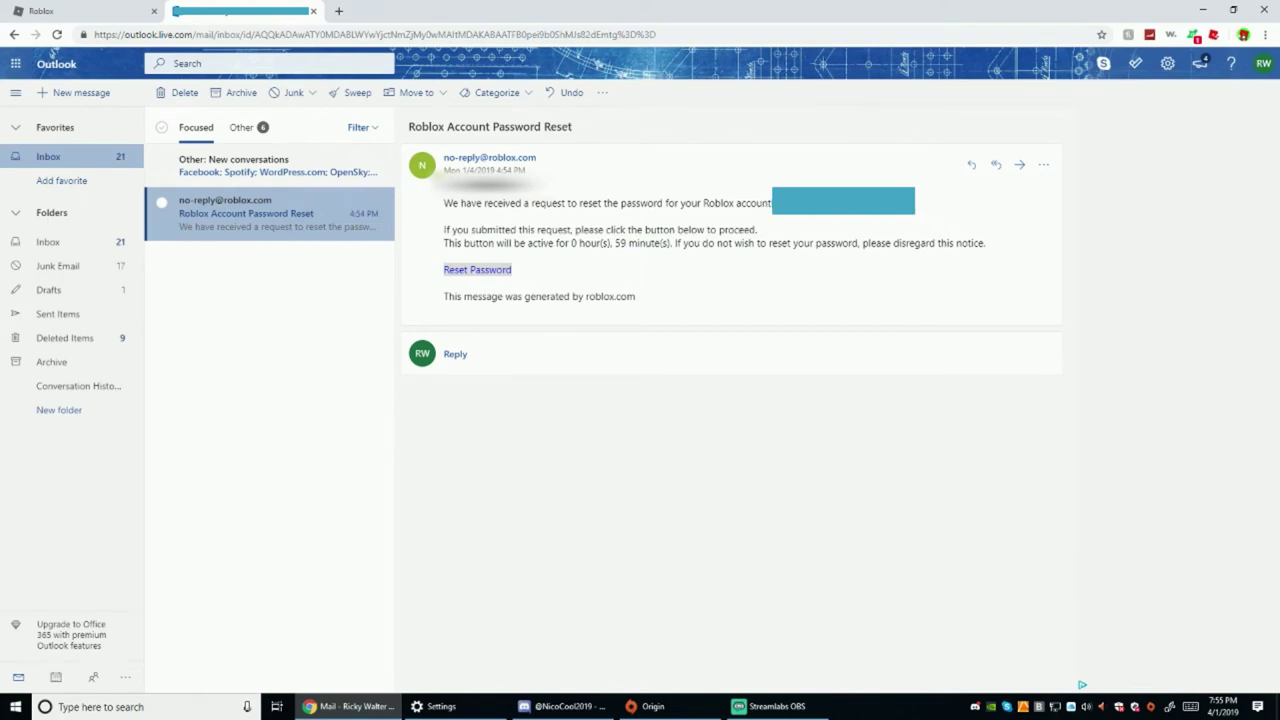
left_click(340, 11)
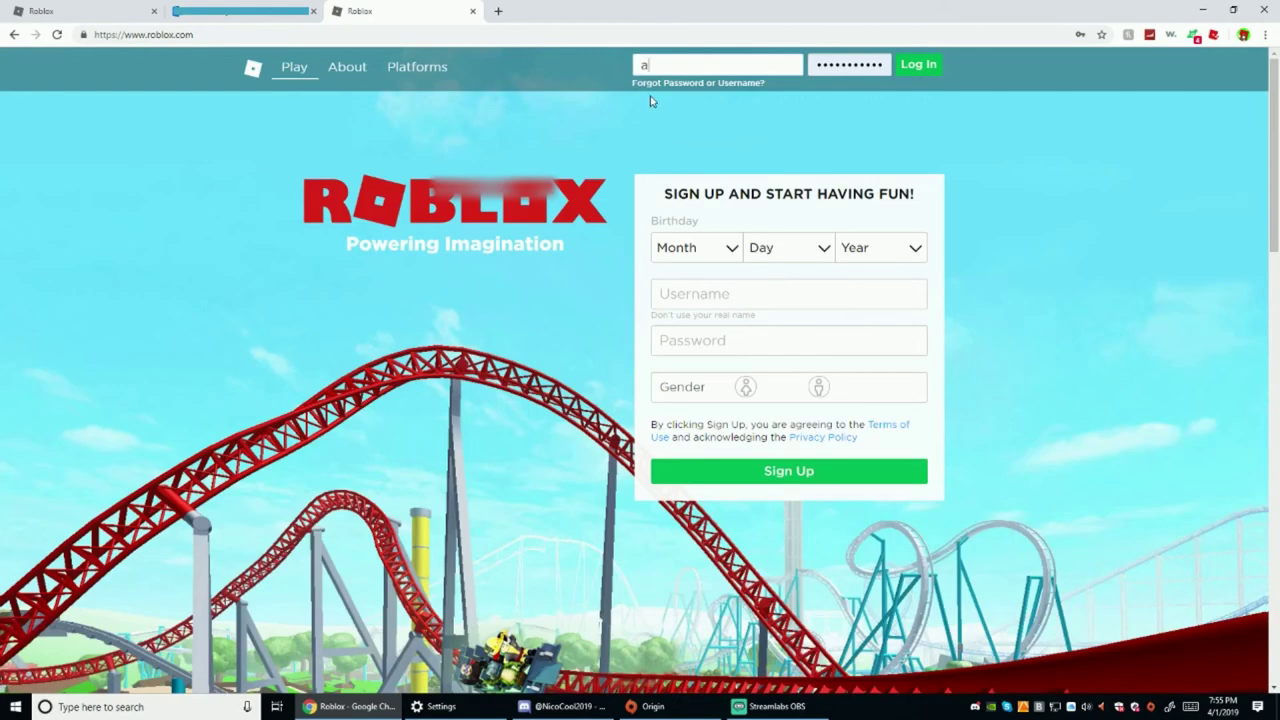
Attempt a login with the other account's username and password, then go to Reset Password
key("BackSpace")
type("AD")
key("BackSpace")
type("Kdaf13")
key("Tab")
type("a")
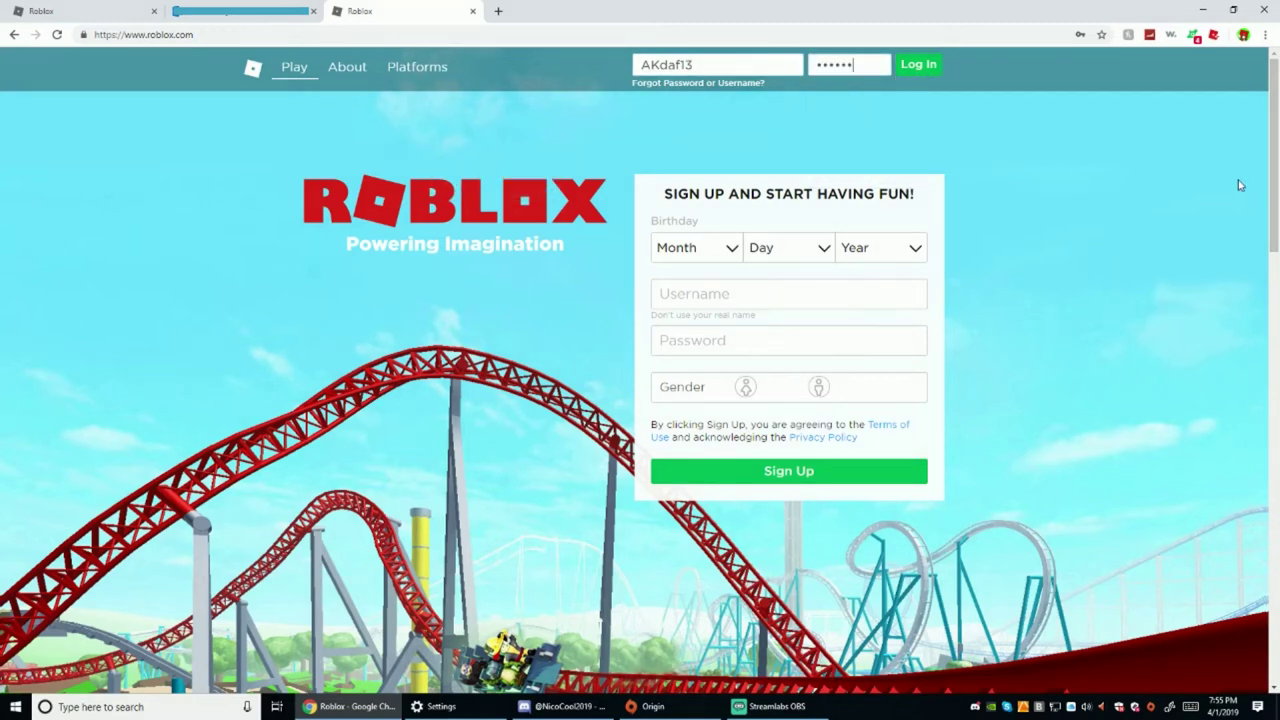
type("aa")
key("Return")
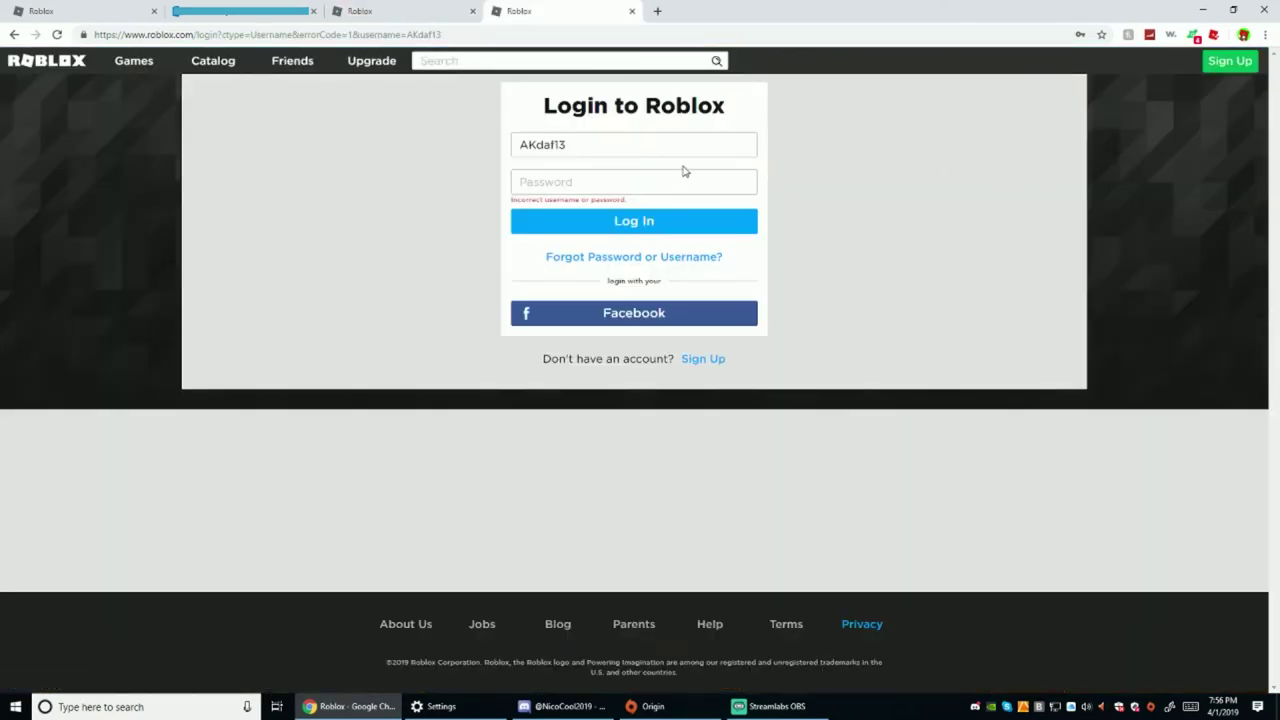
key("ctrl+shift+Tab")
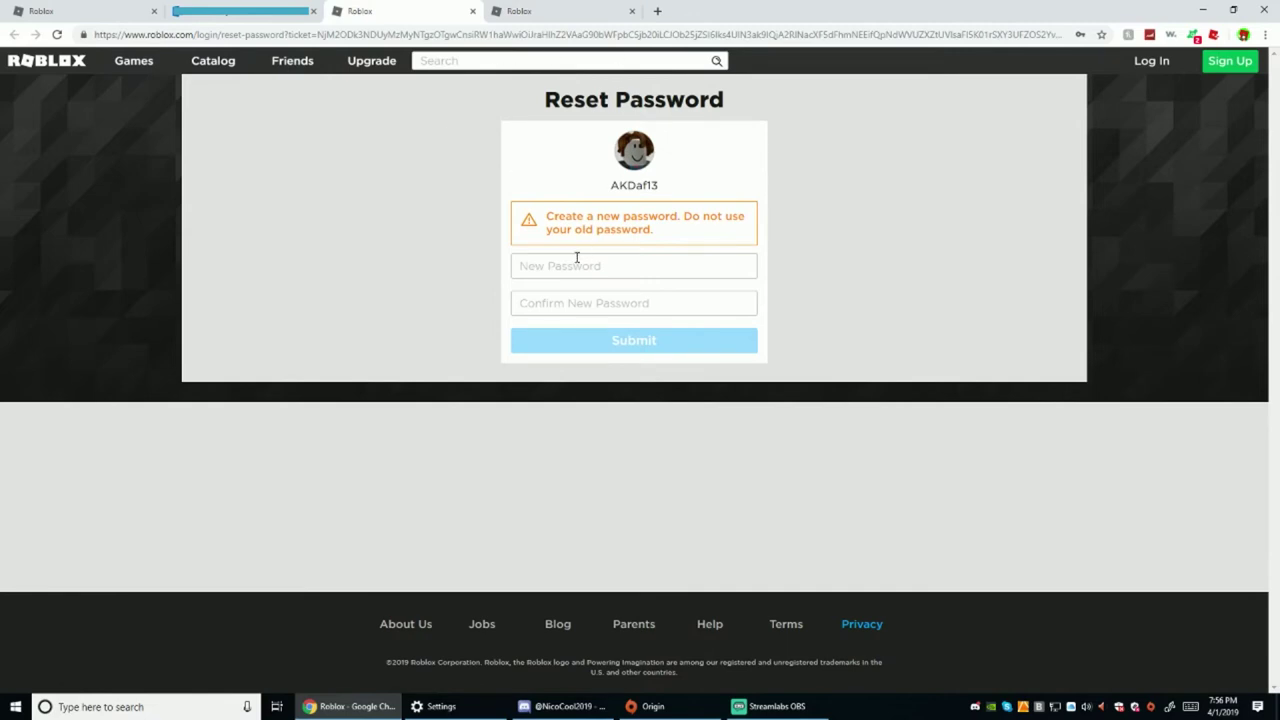
Enter the new password on the Reset Password page and submit it
left_click(575, 263)
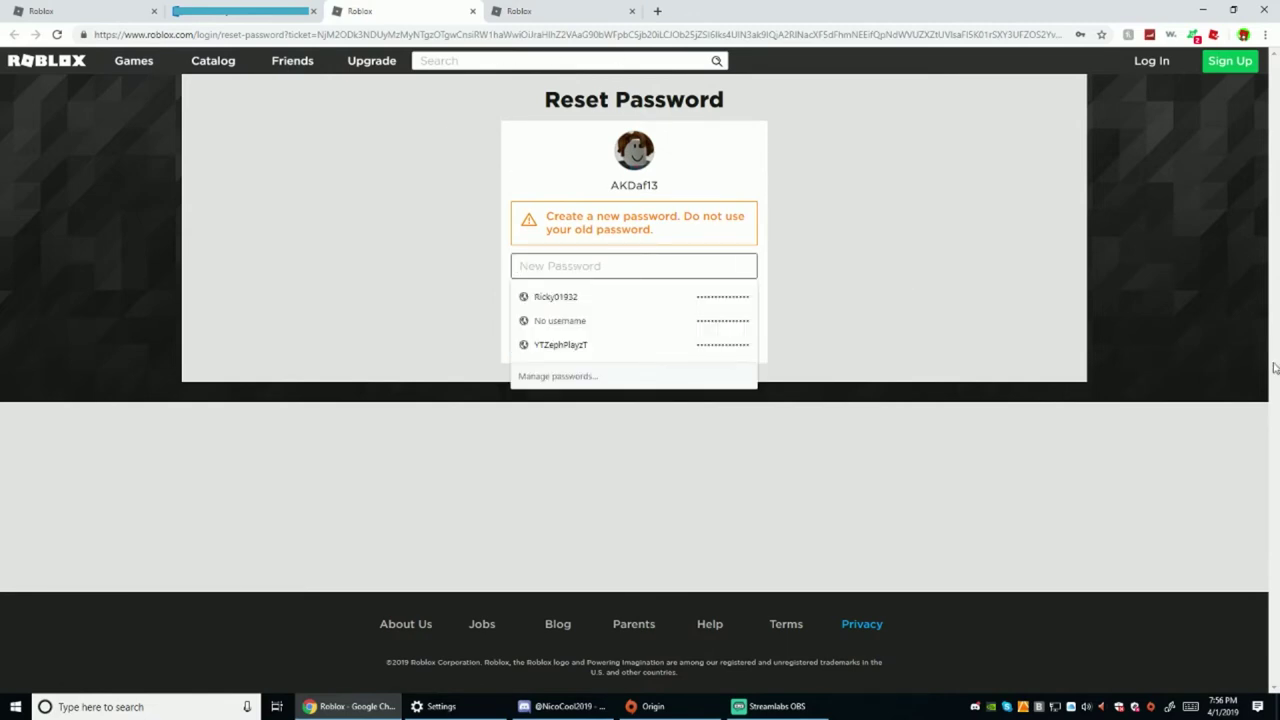
type("•••••")
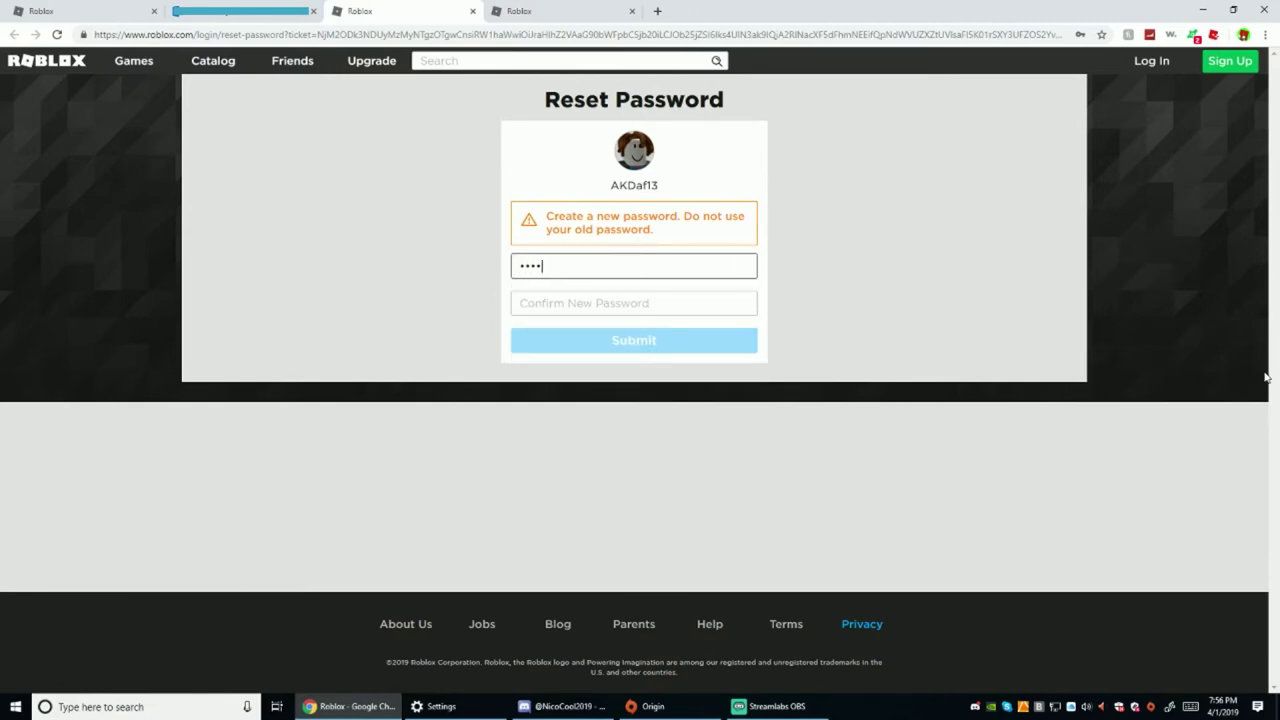
type("•••")
key("Tab")
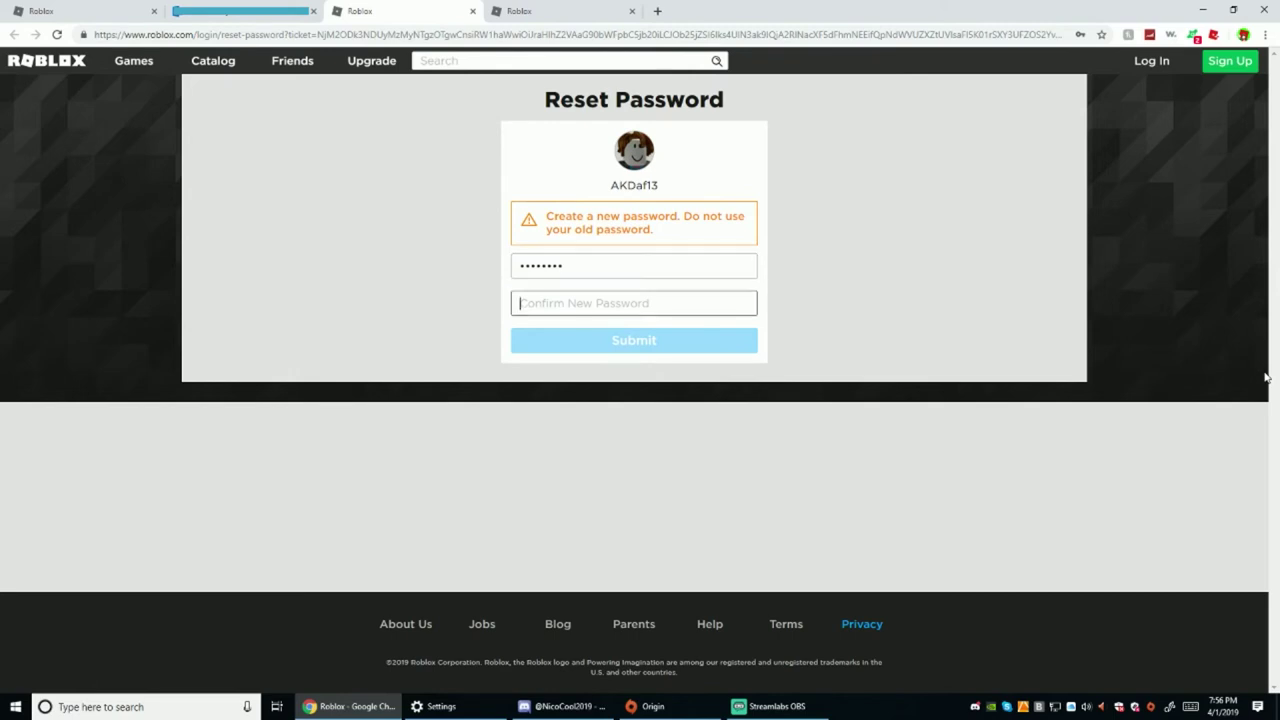
type("••••••••")
left_click(894, 36)
left_click(898, 36)
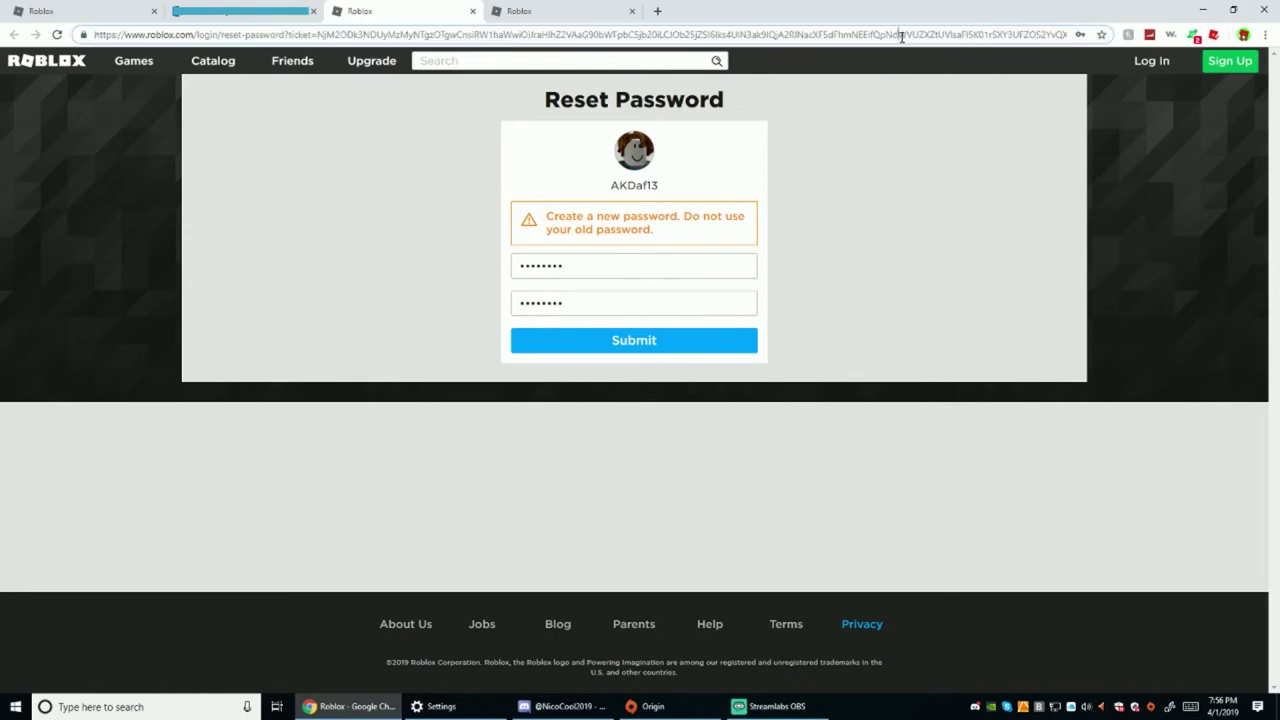
left_click(1009, 329)
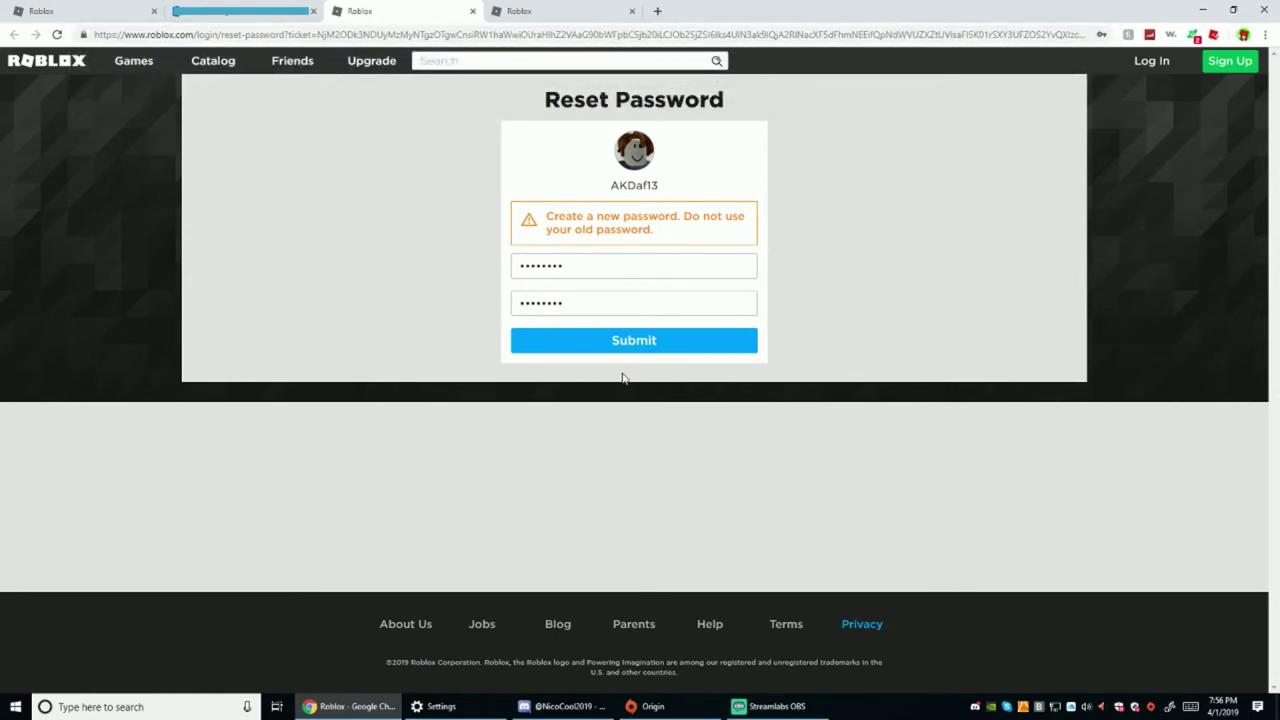
left_click(628, 343)
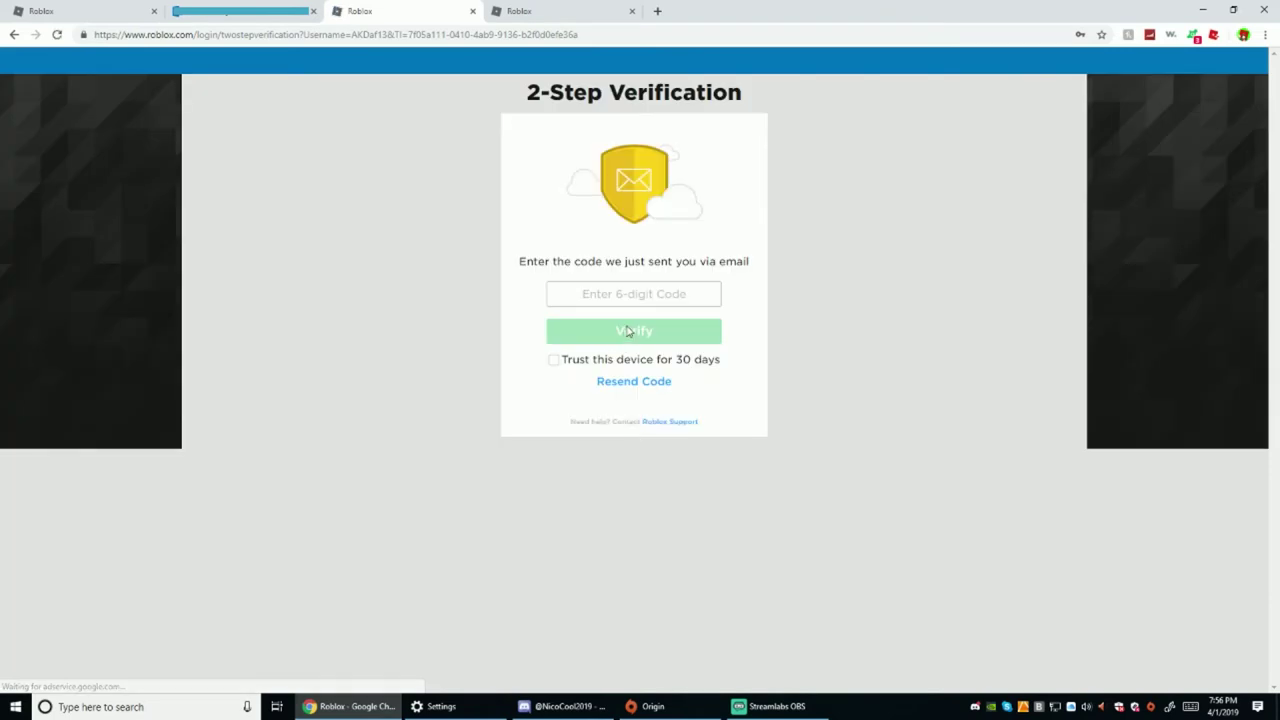
Copy the login code from the Verification Code for Roblox email in Outlook
left_click(260, 8)
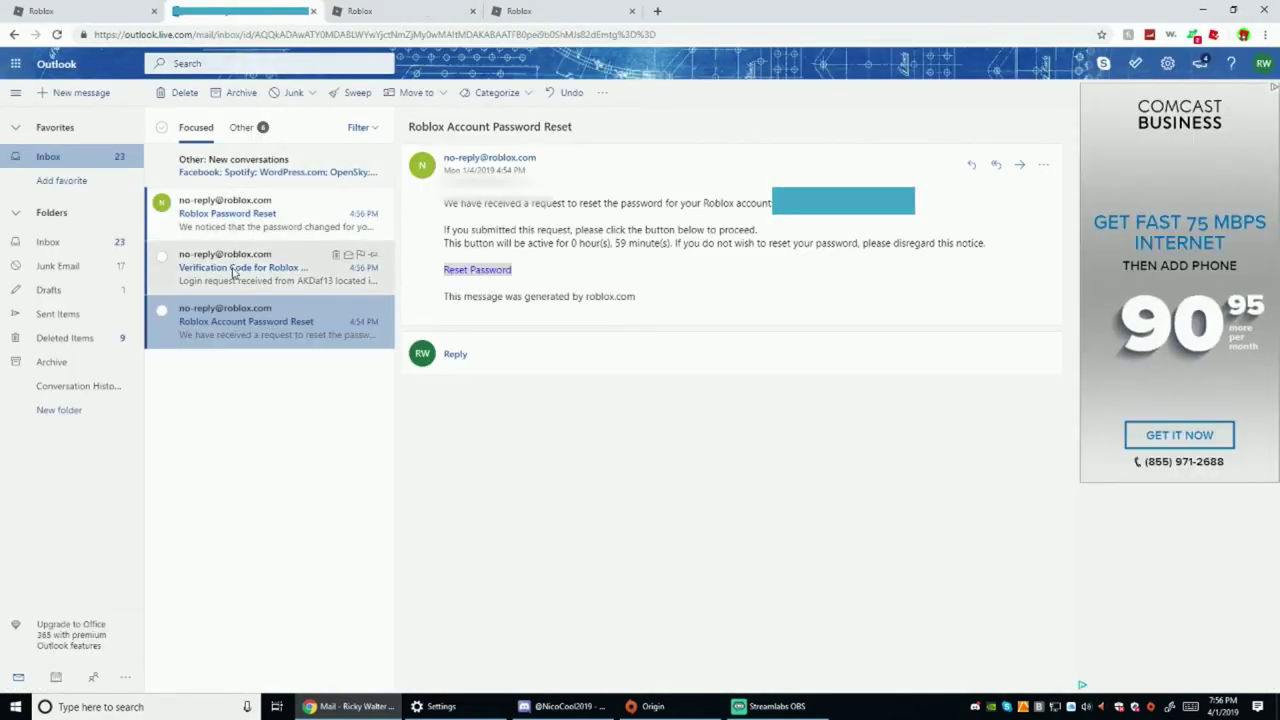
left_click(305, 267)
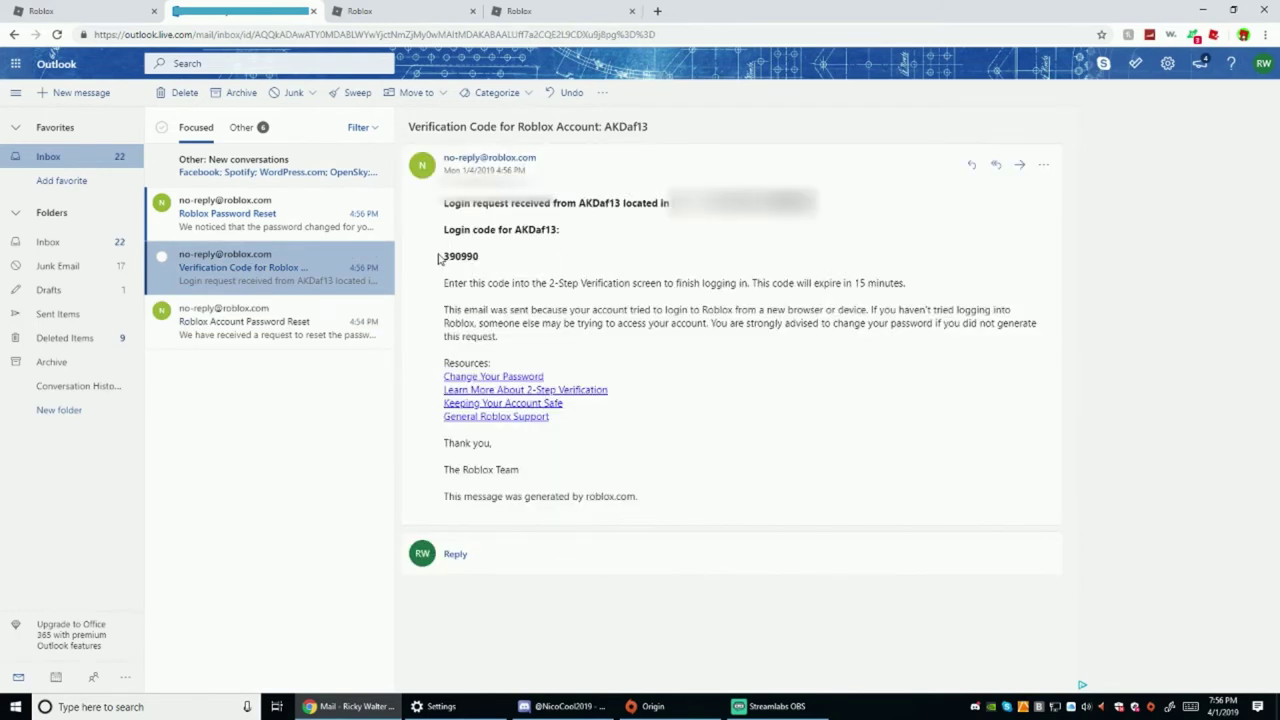
left_click_drag(481, 256, 443, 256)
right_click(446, 256)
left_click(468, 265)
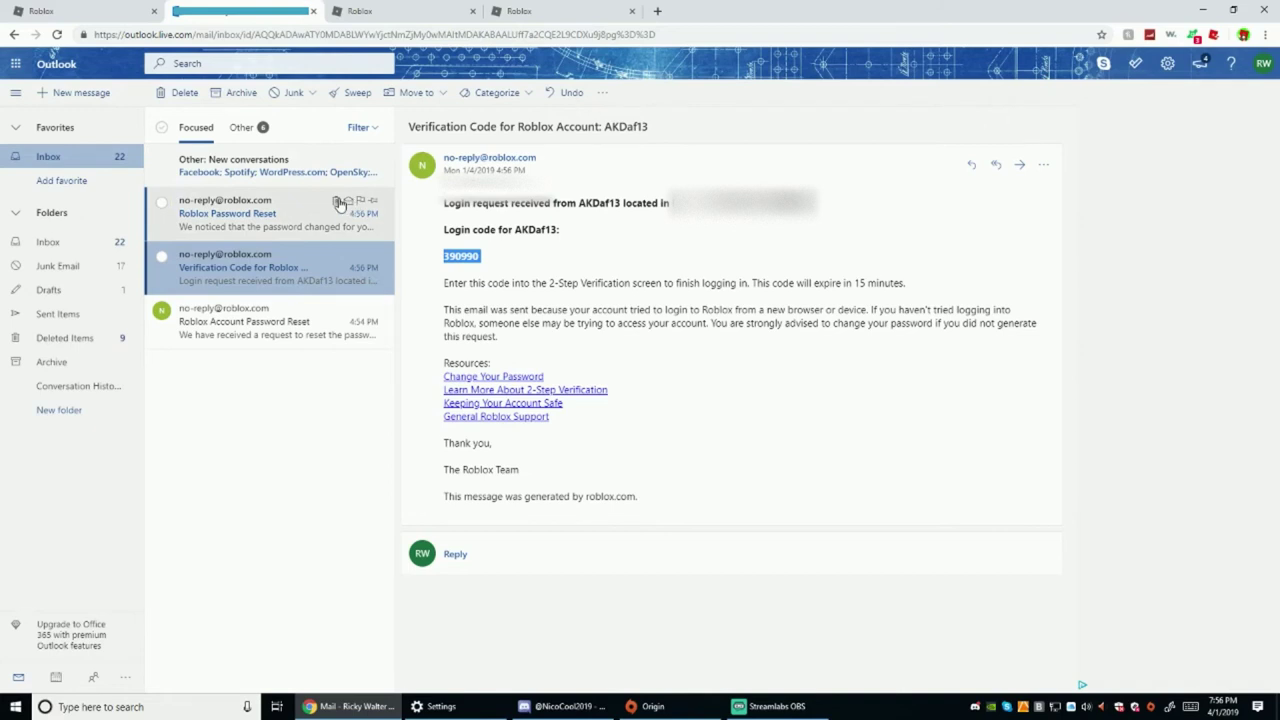
Paste the code into Roblox's 2-Step Verification page and verify it
left_click(540, 10)
left_click(393, 7)
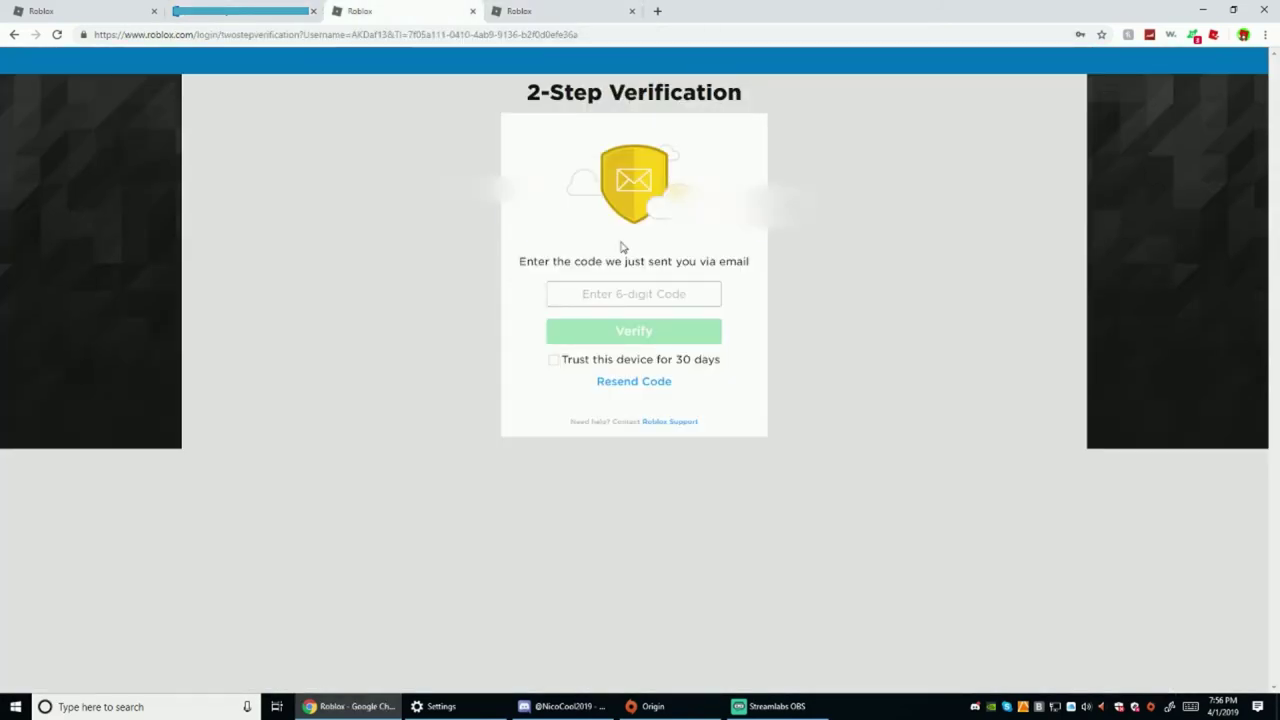
left_click(606, 287)
key("ctrl+v")
left_click(670, 334)
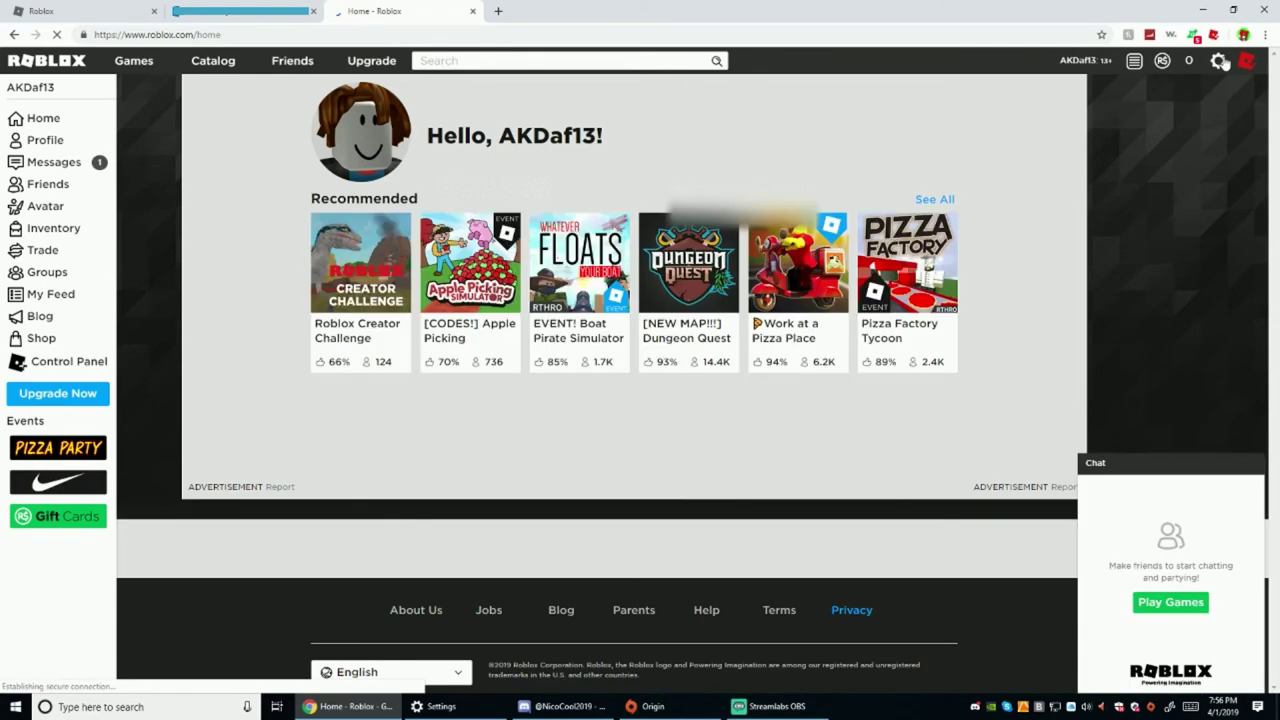
Open account Settings and begin changing the account's email address
left_click(1222, 60)
left_click(1212, 96)
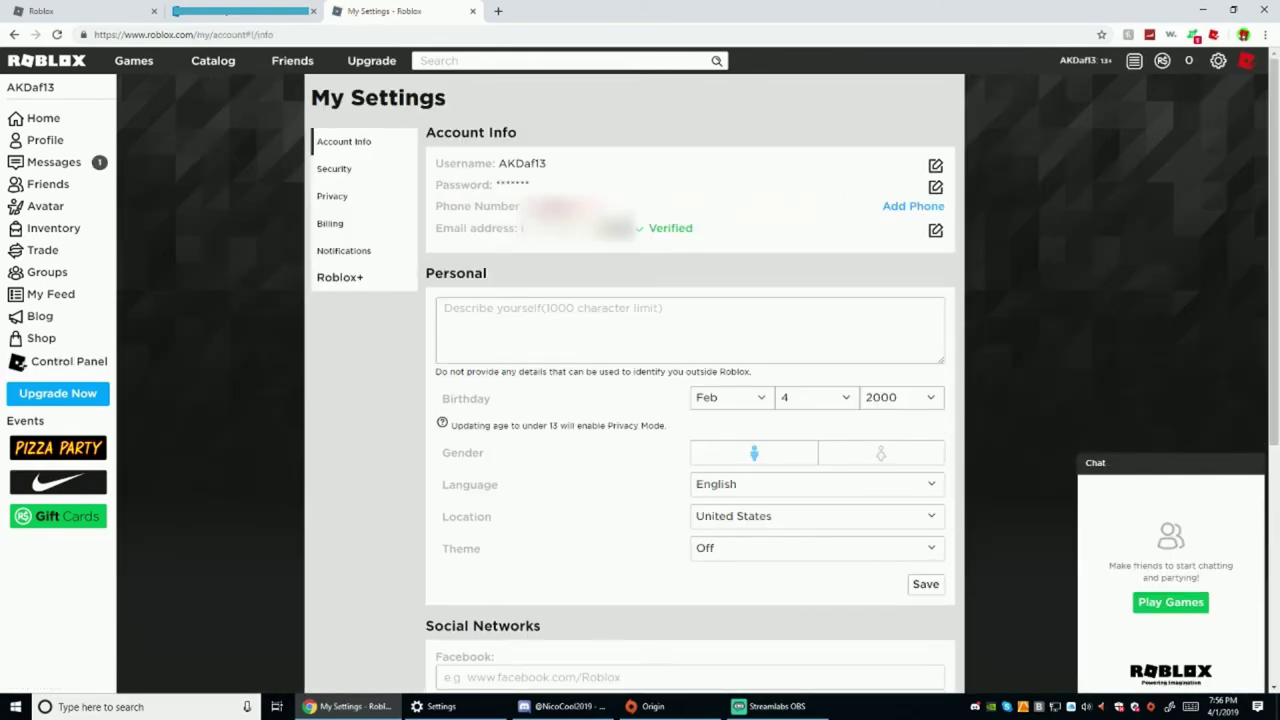
left_click_drag(522, 228, 700, 237)
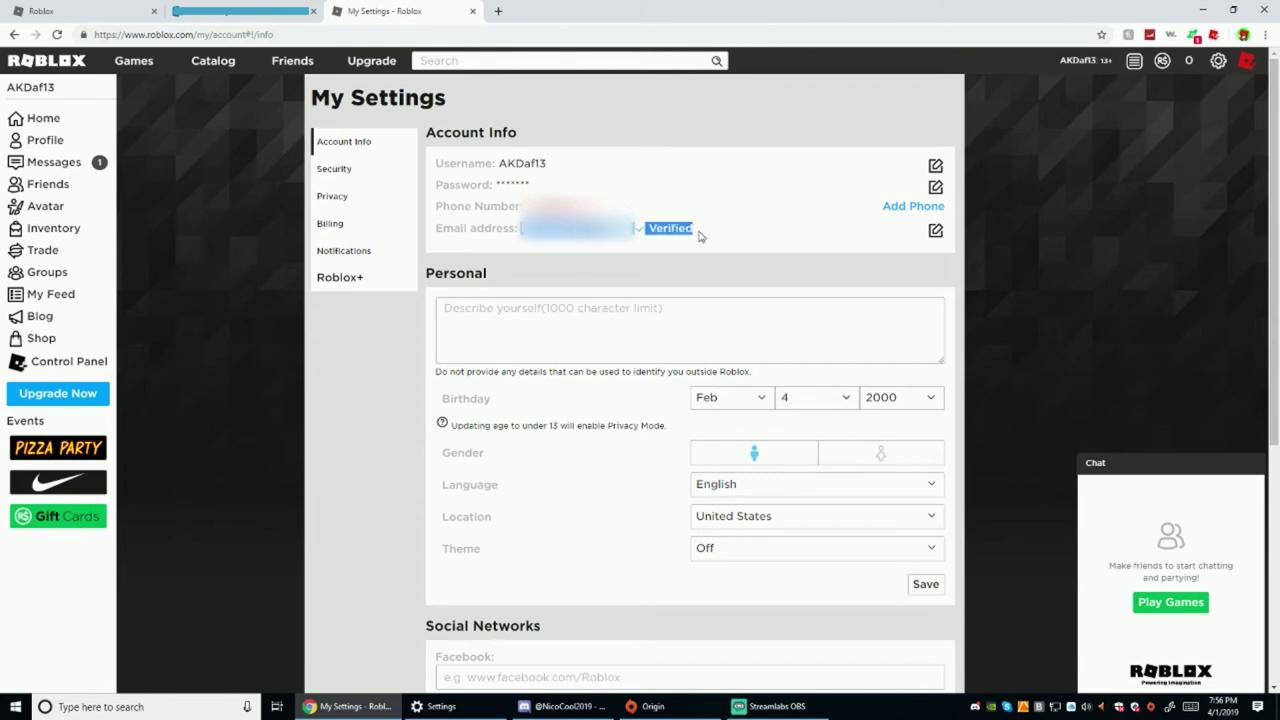
left_click(935, 230)
Pick the saved account in the username field, replace its password, and submit
left_click(626, 143)
left_click(401, 213)
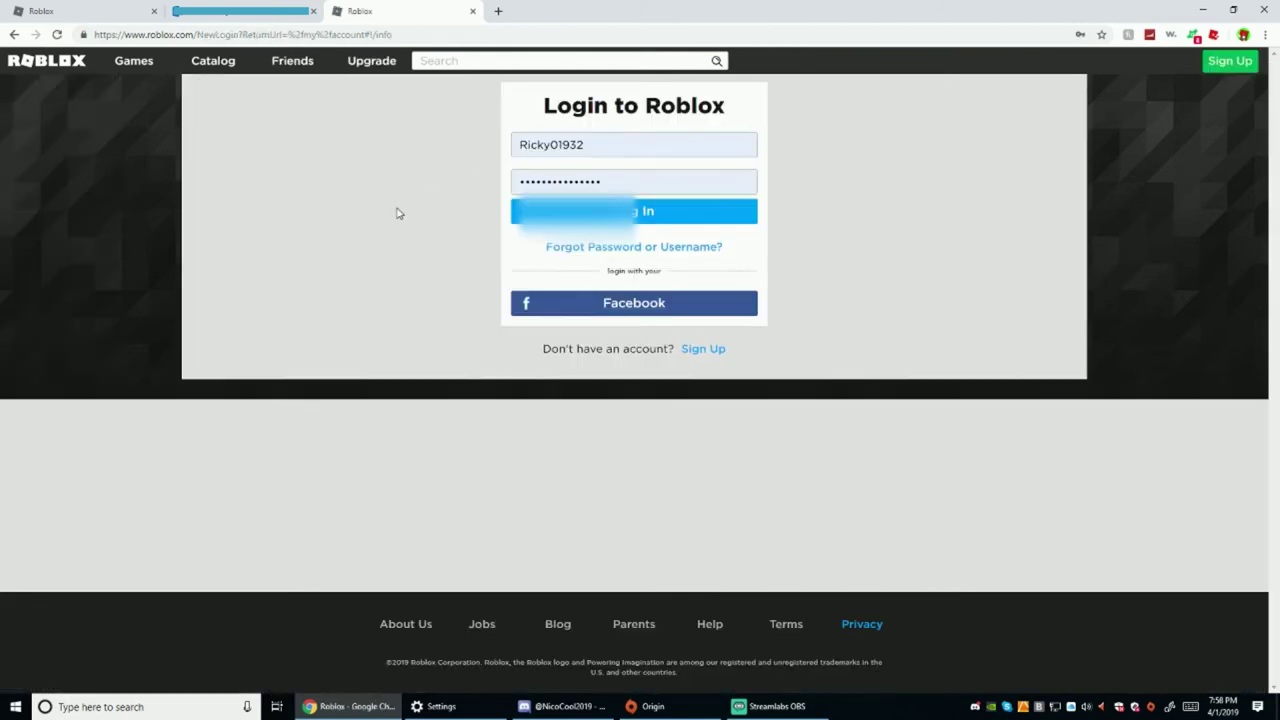
double_click(624, 178)
type("a")
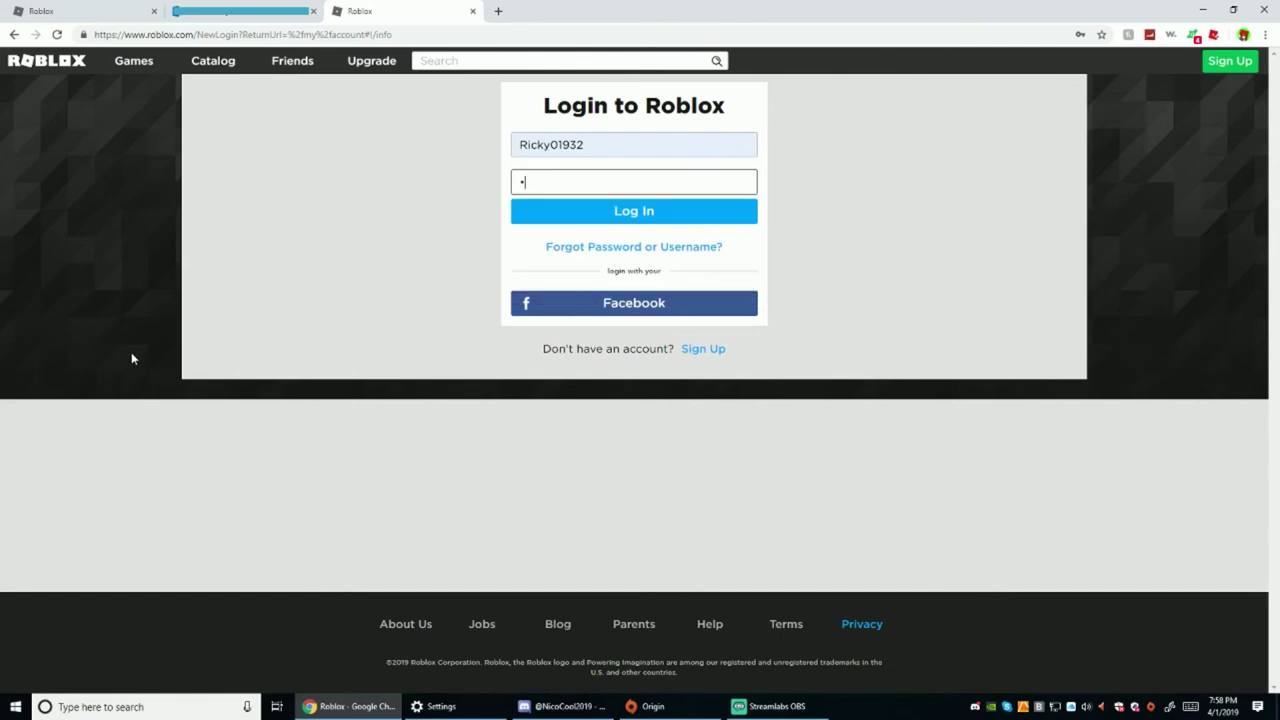
type("aa")
key("Return")
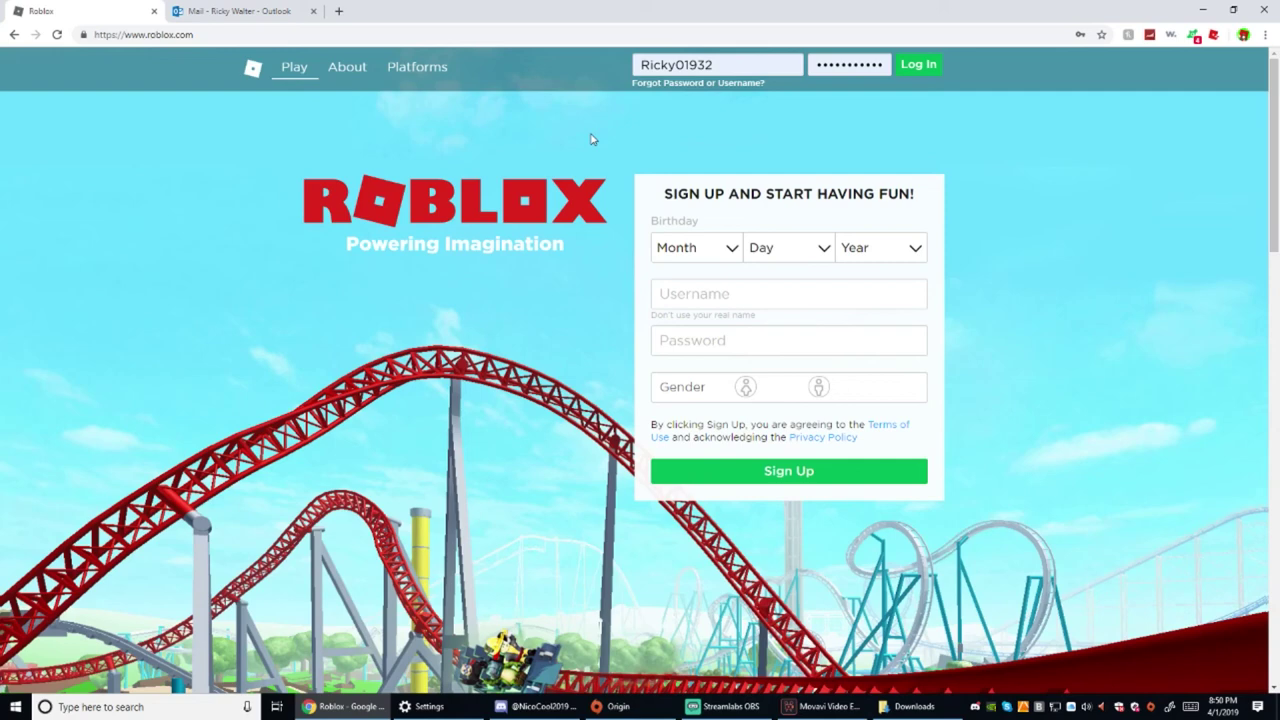
Submit the login and pass verification by rotating the top hat picture upright
left_click(922, 65)
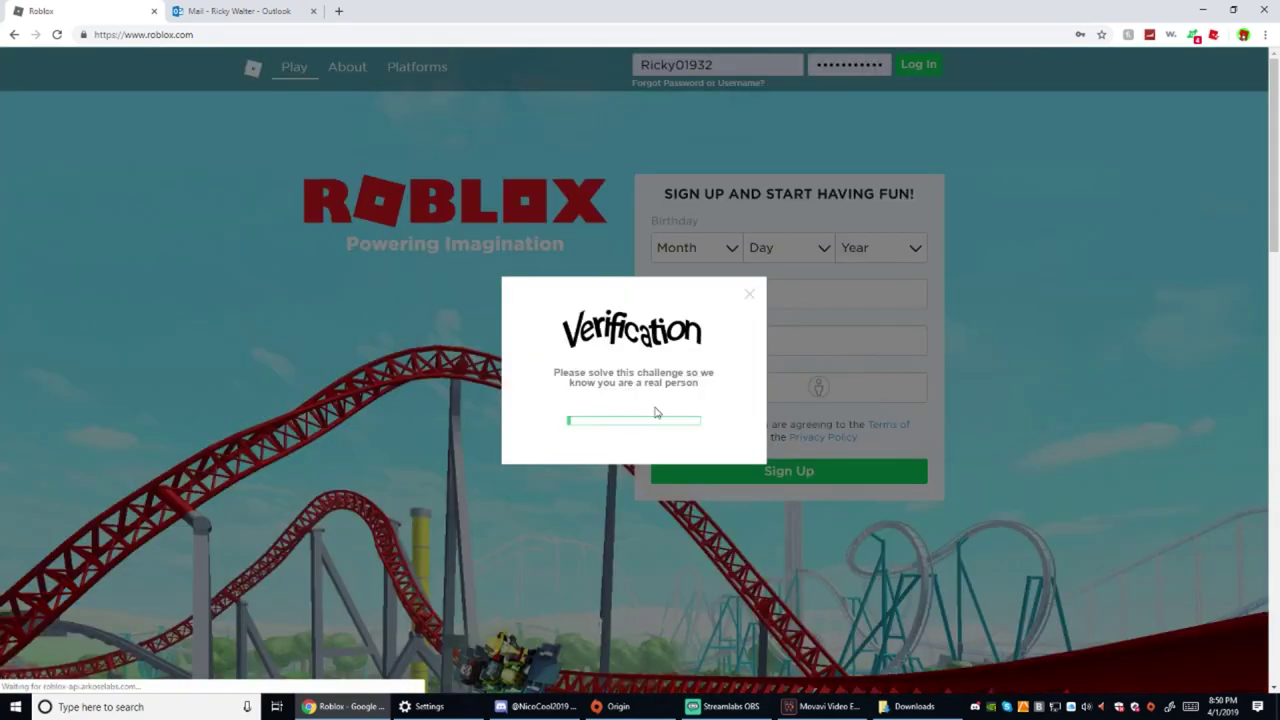
left_click(634, 424)
left_click(690, 388)
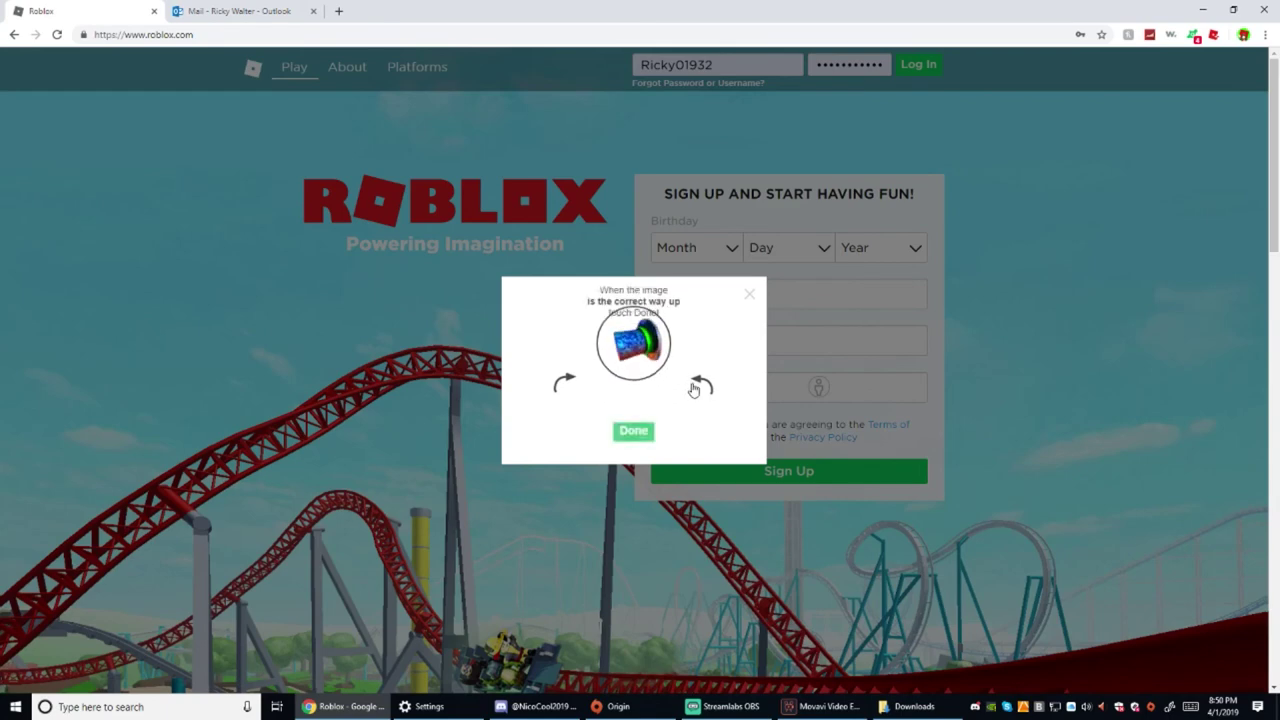
left_click(693, 388)
left_click(634, 432)
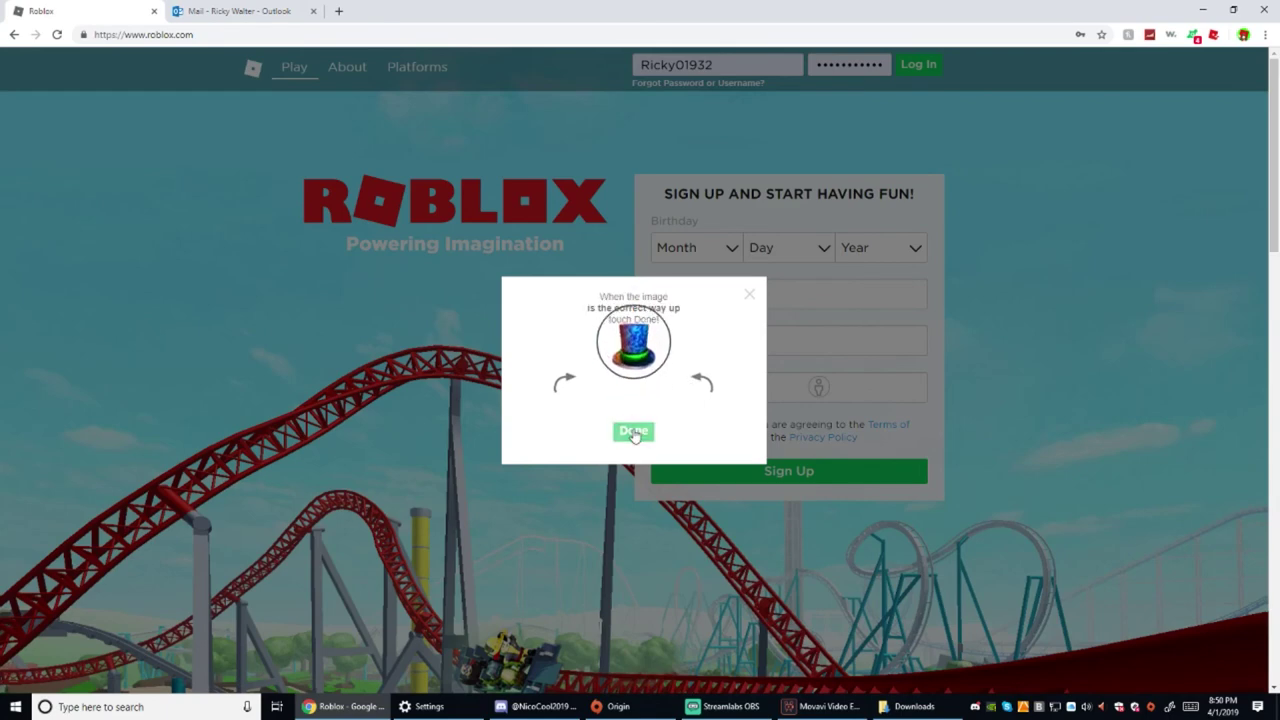